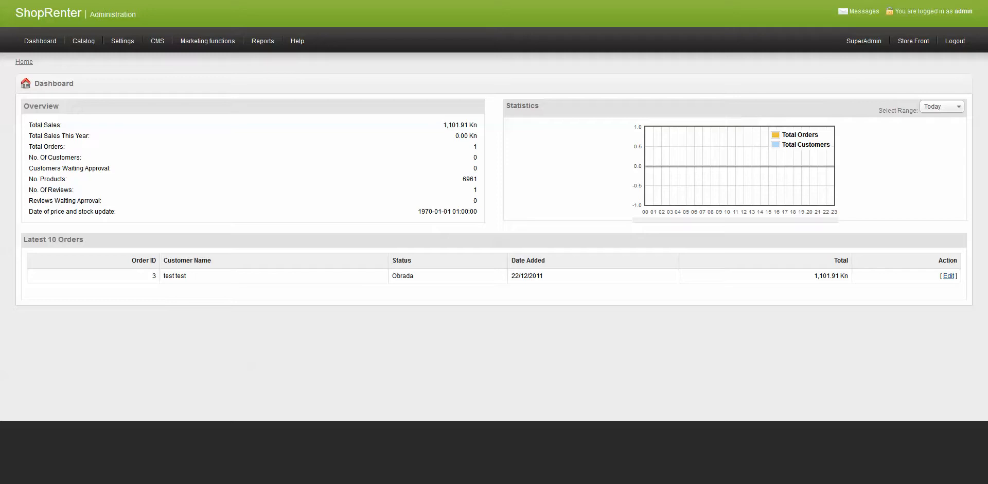
- Open the catalog's product list and look over its entries and page count
click(80, 75)
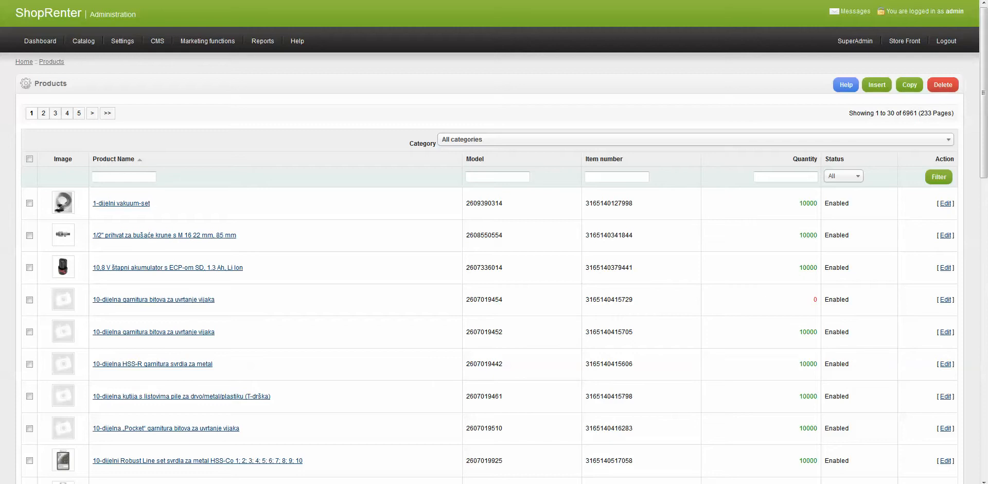
scroll(494, 242, down, 8)
scroll(494, 241, up, 8)
drag(875, 113, 921, 113)
click(895, 113)
click(920, 114)
- Filter the products by category Obrt/industrija > Novosti > Sustavi usisavanja and restore the All categories view
click(696, 139)
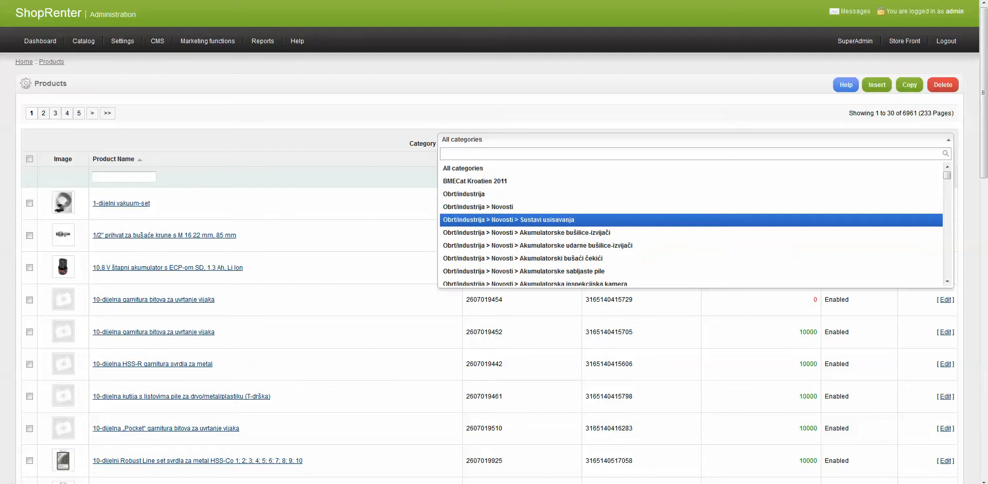
click(692, 220)
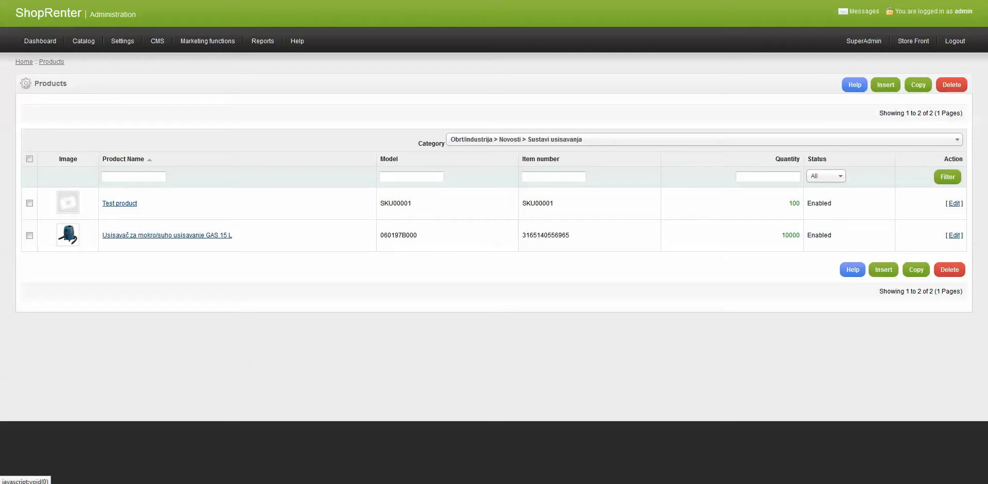
click(704, 140)
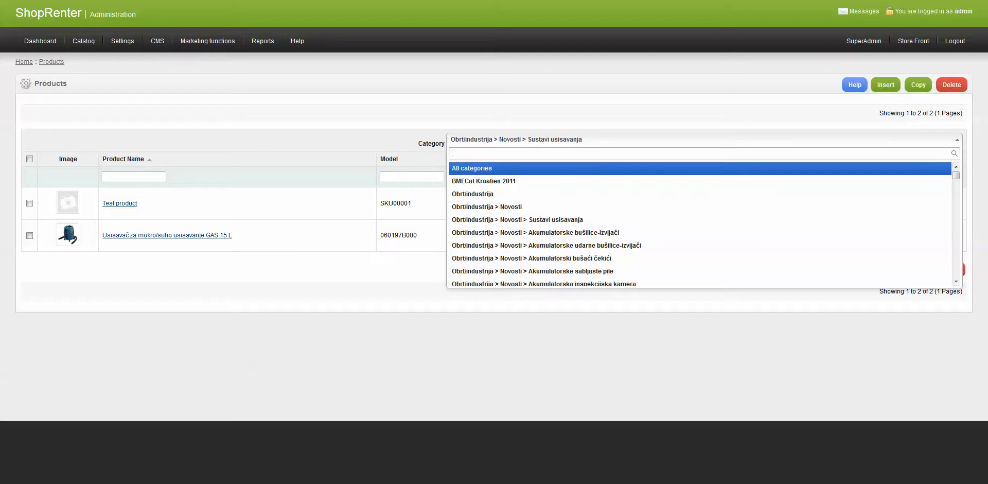
key(Return)
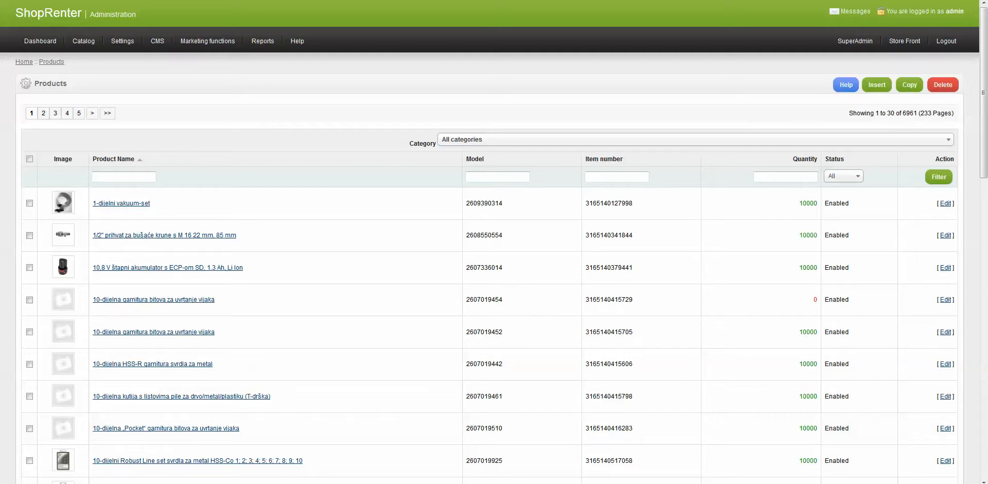
drag(850, 235, 824, 235)
click(826, 236)
key(Tab)
key(Tab)
key(shift+Tab)
key(shift+Tab)
key(shift+Tab)
click(695, 139)
click(695, 139)
drag(152, 203, 117, 203)
click(170, 204)
click(124, 177)
- Try to delete the first six products in the list and clear their selection
click(29, 235)
click(29, 267)
click(29, 364)
click(943, 85)
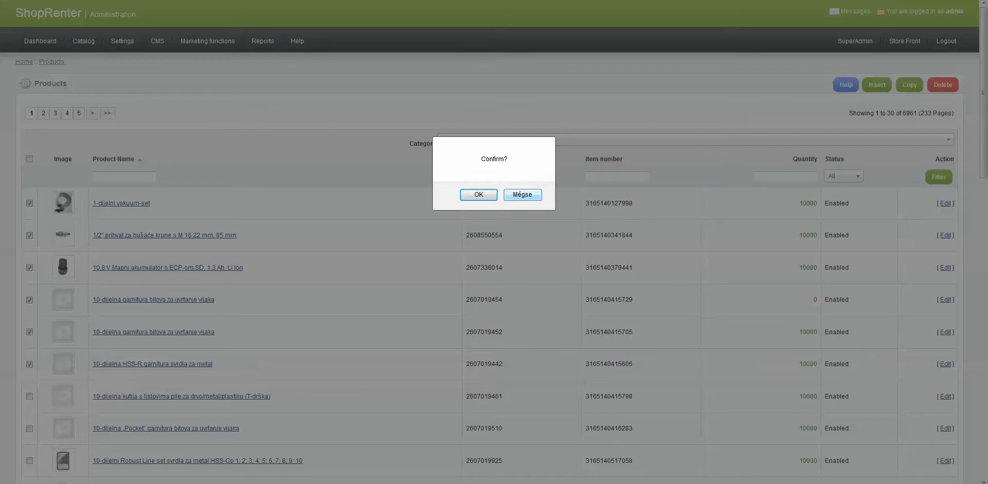
click(523, 194)
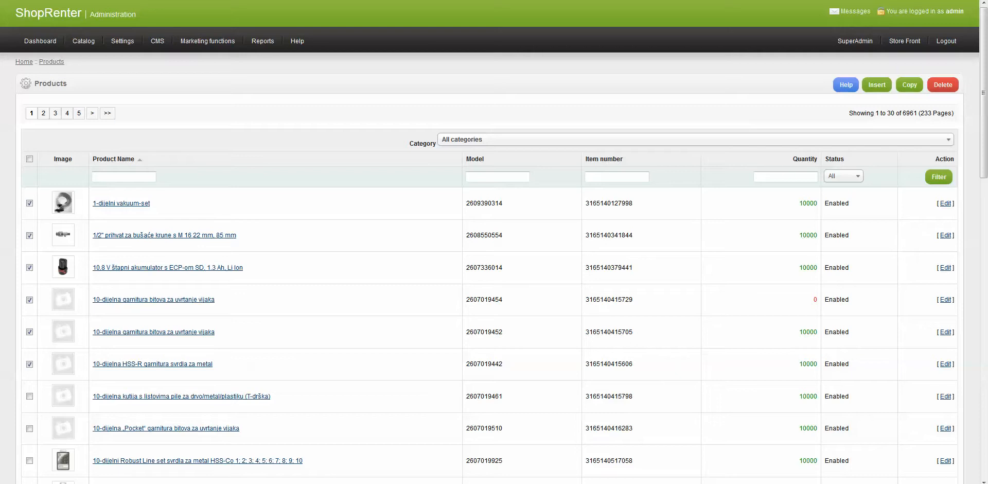
scroll(494, 242, down, 1)
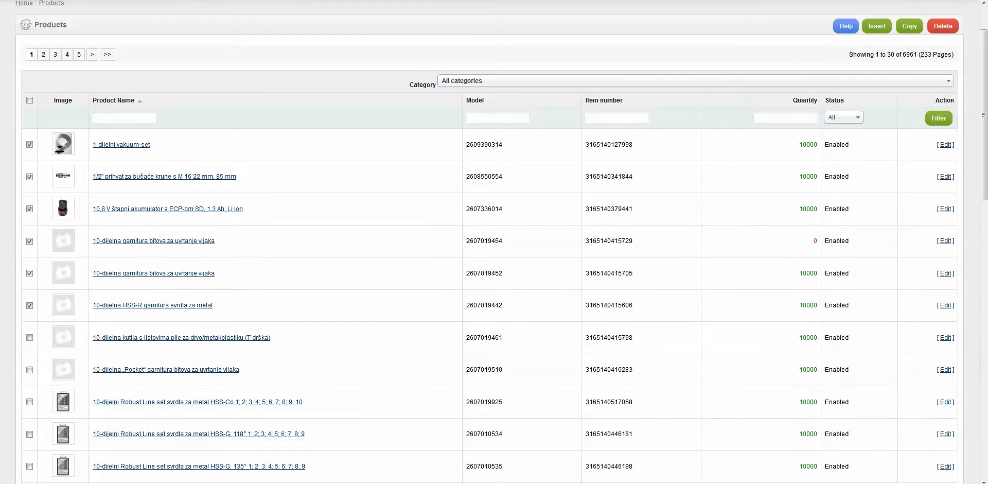
click(29, 306)
click(30, 209)
scroll(494, 242, up, 1)
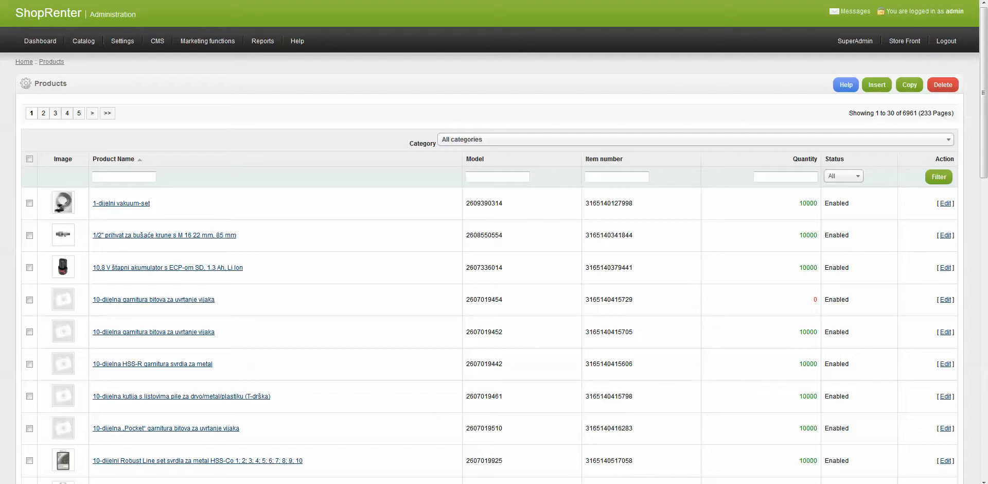
- Start inserting a new product and look over its SKU, Model, Meta Tag Keywords and Meta Tag Description fields
click(878, 85)
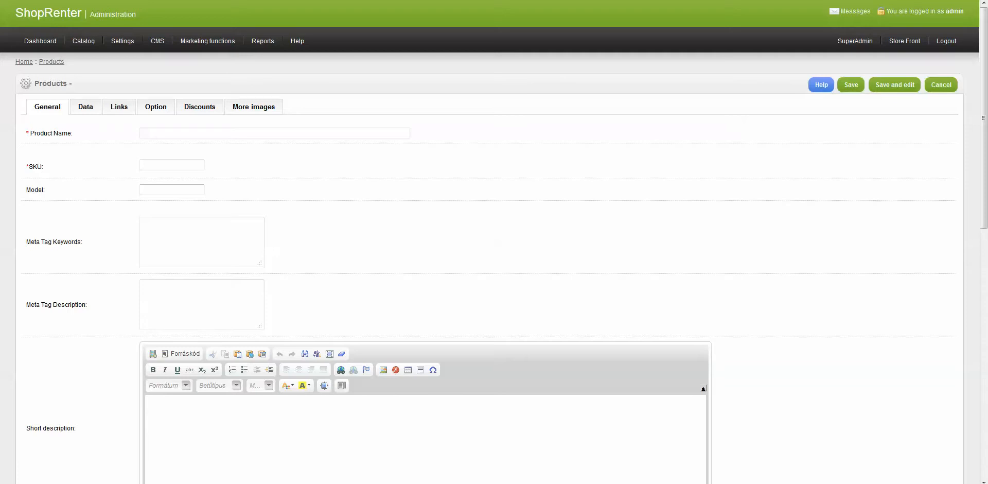
scroll(494, 242, down, 2)
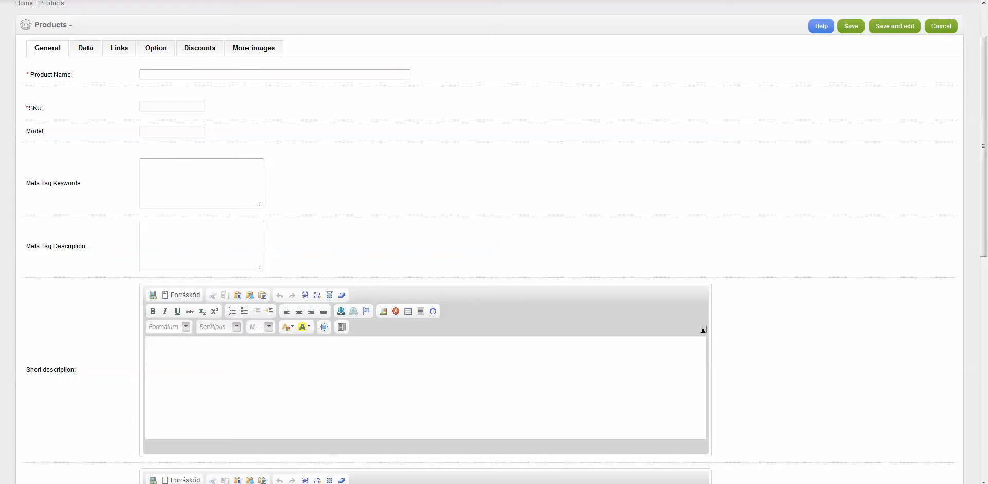
click(154, 107)
click(172, 107)
scroll(494, 242, down, 4)
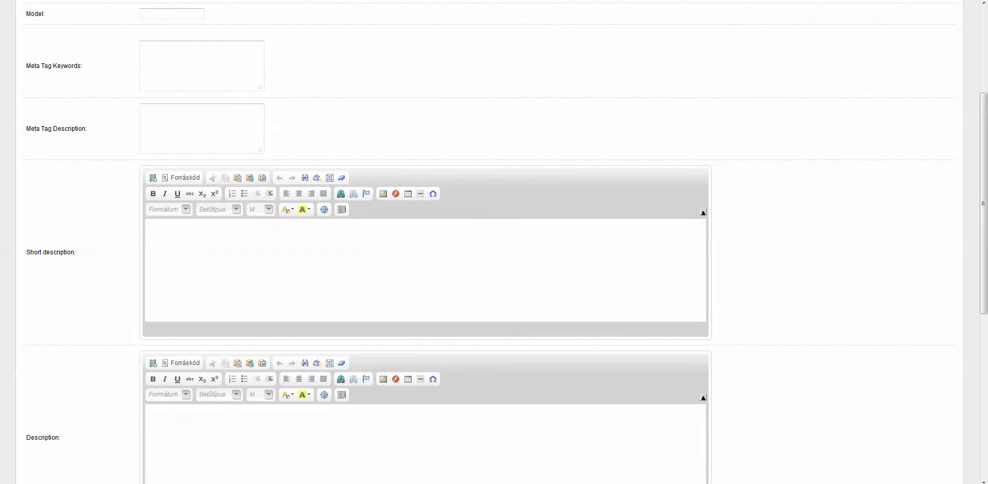
scroll(494, 241, up, 4)
click(170, 131)
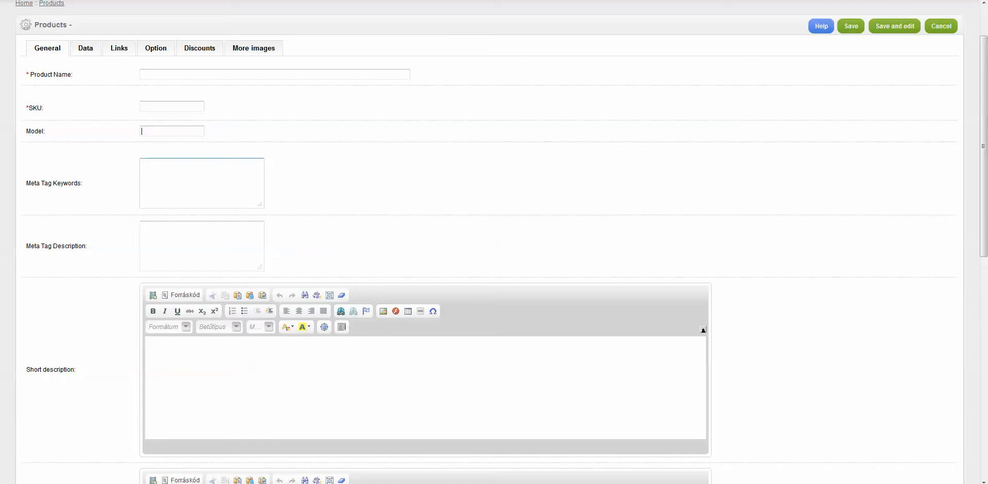
click(201, 182)
scroll(201, 186, down, 2)
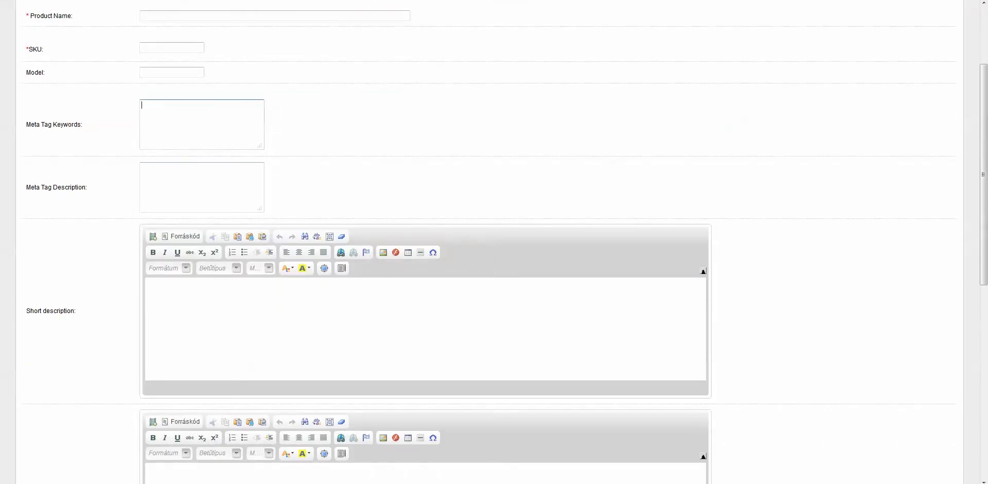
click(202, 186)
click(201, 186)
- Enter "Lorem ipsum" as the product's short description and make the text bold
scroll(494, 242, down, 3)
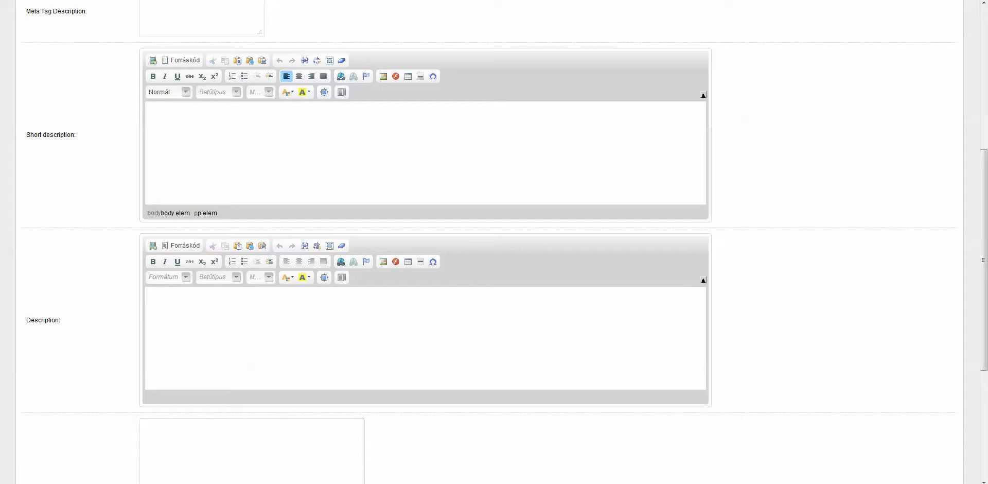
text(Lorem ipsum)
key(ctrl+a)
click(152, 77)
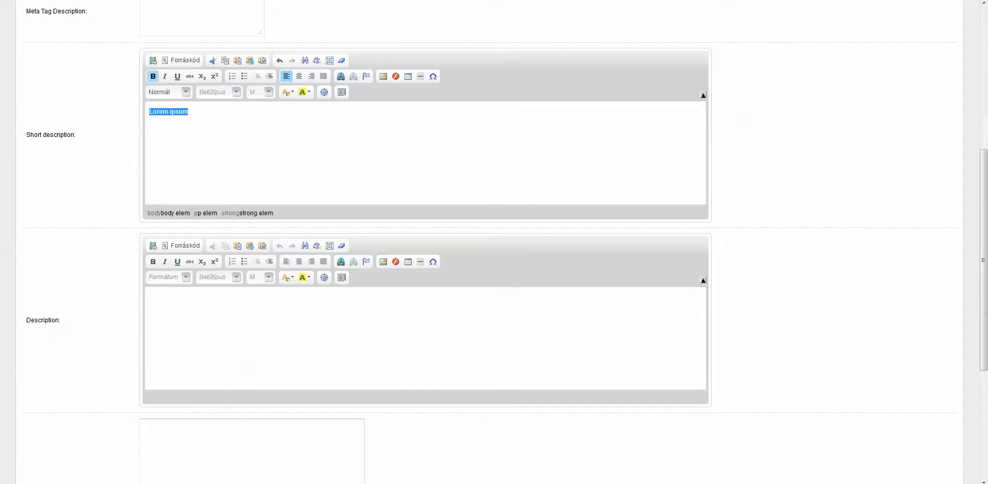
- Format the short description text as Arial, size 12
click(186, 92)
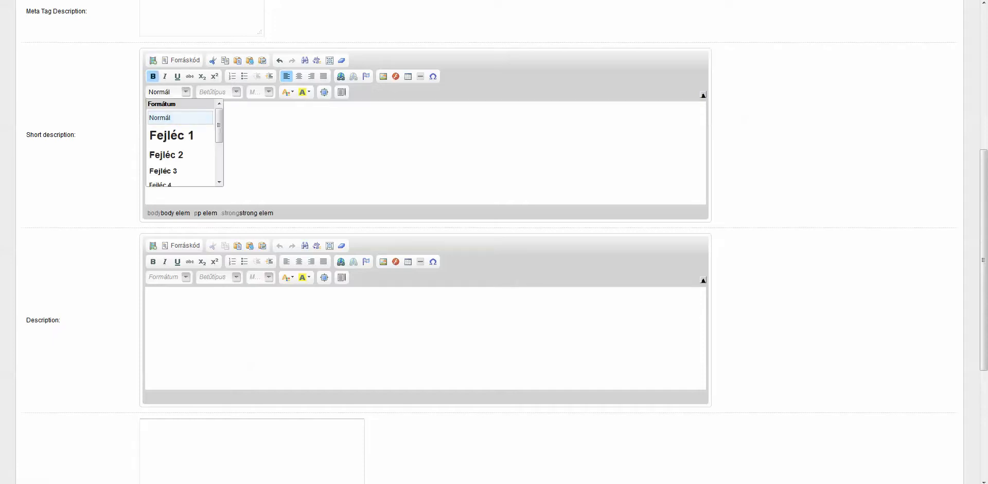
click(186, 92)
click(268, 92)
click(272, 148)
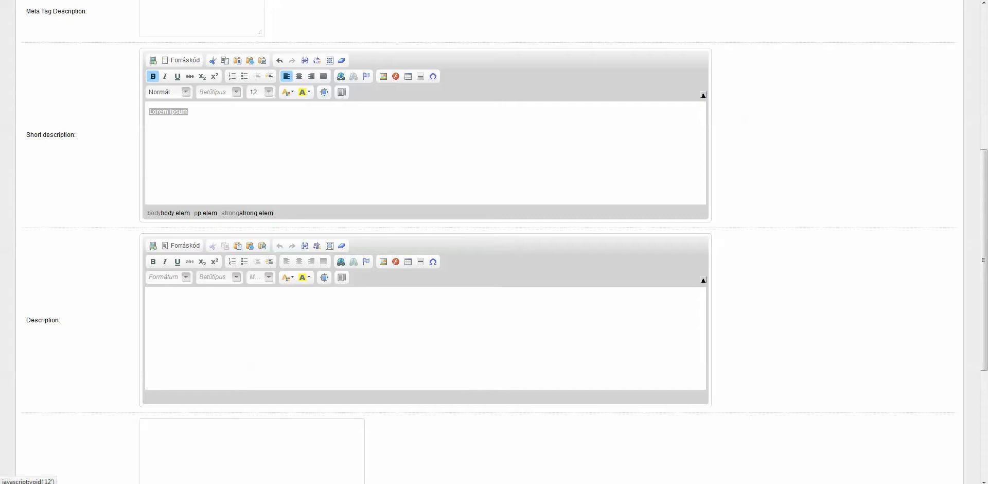
click(236, 92)
click(208, 116)
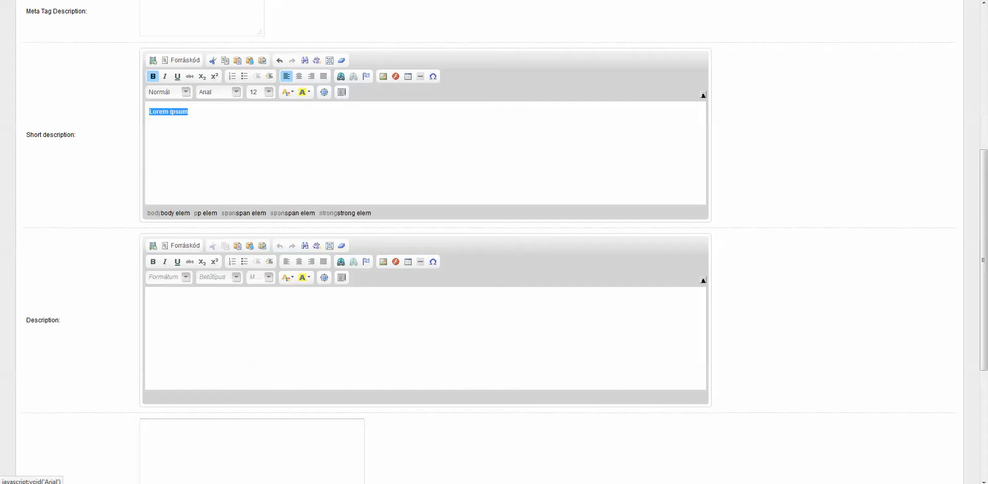
- Try to change the short description's font to Tahoma
click(189, 112)
click(236, 92)
click(211, 170)
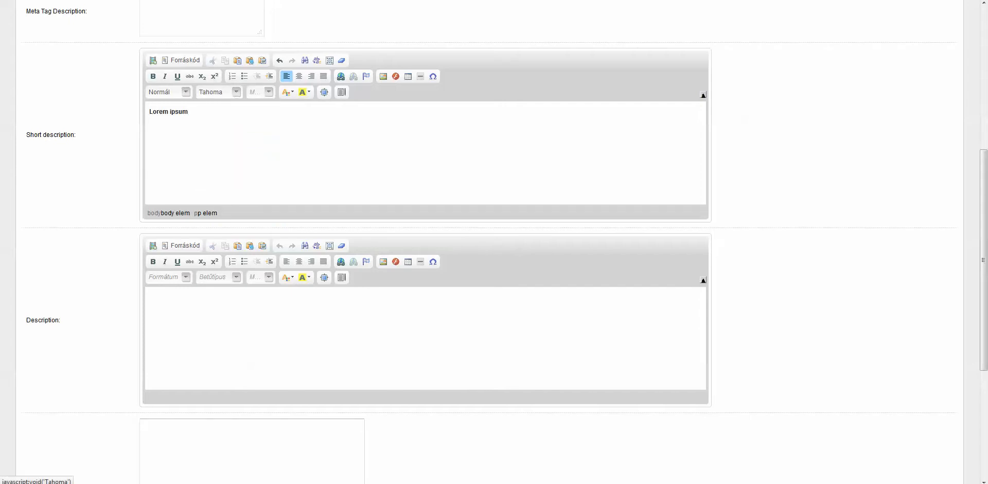
- Set the "Lorem ipsum" text in the short description to Lucida Sans Unicode, size 14
drag(189, 112, 148, 112)
click(236, 93)
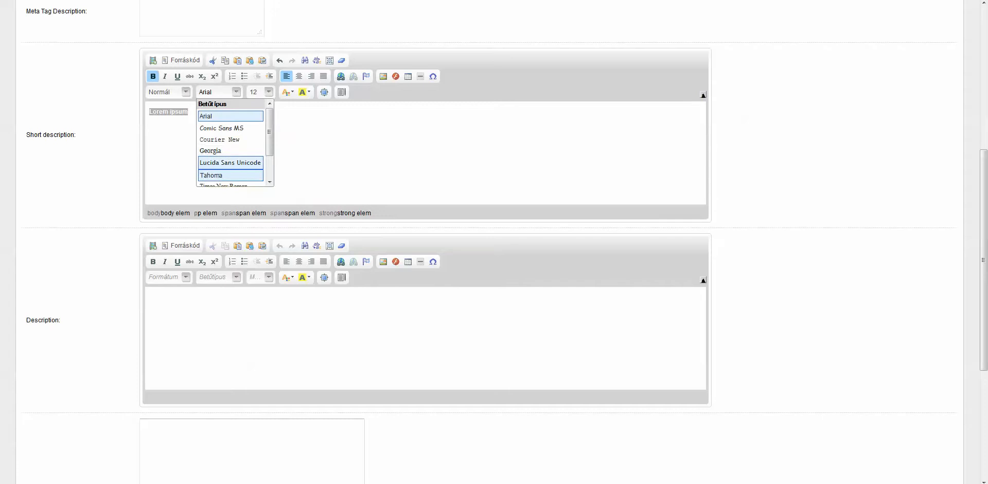
click(230, 162)
click(269, 93)
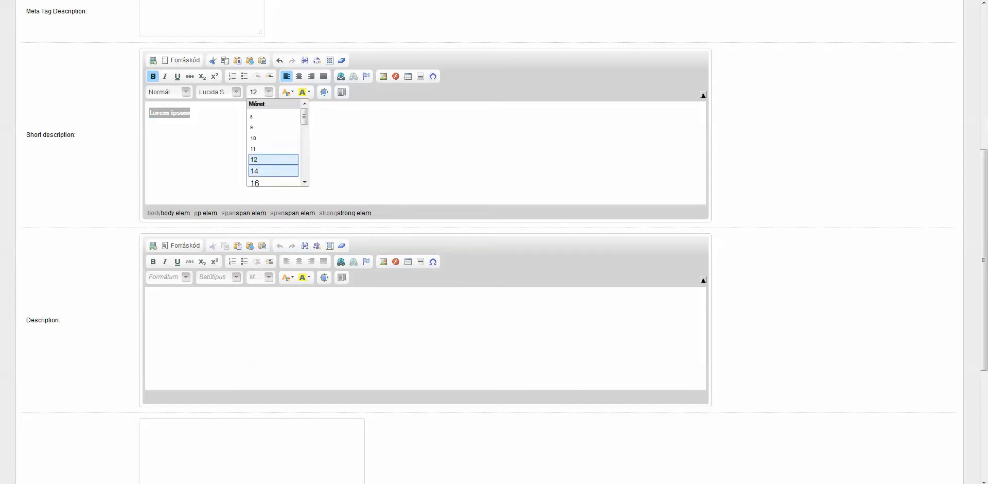
click(274, 170)
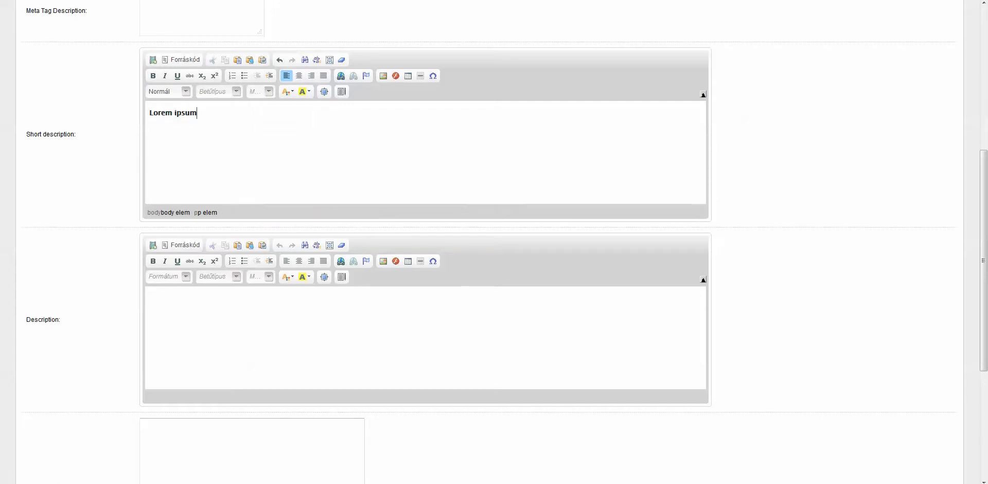
- Enter "Parameter:value" as the first line of the product's Parameters and begin a new line
scroll(494, 242, down, 2)
scroll(494, 242, up, 2)
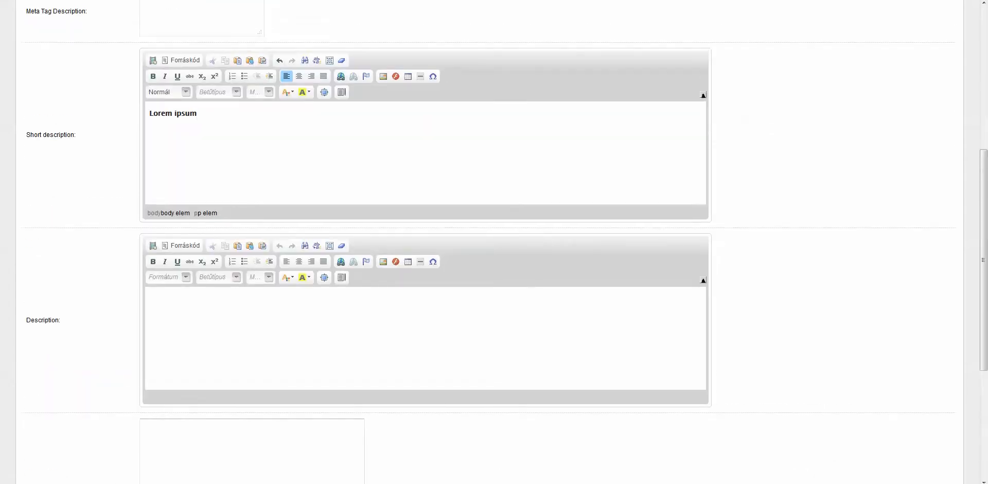
scroll(494, 242, down, 3)
scroll(494, 242, up, 2)
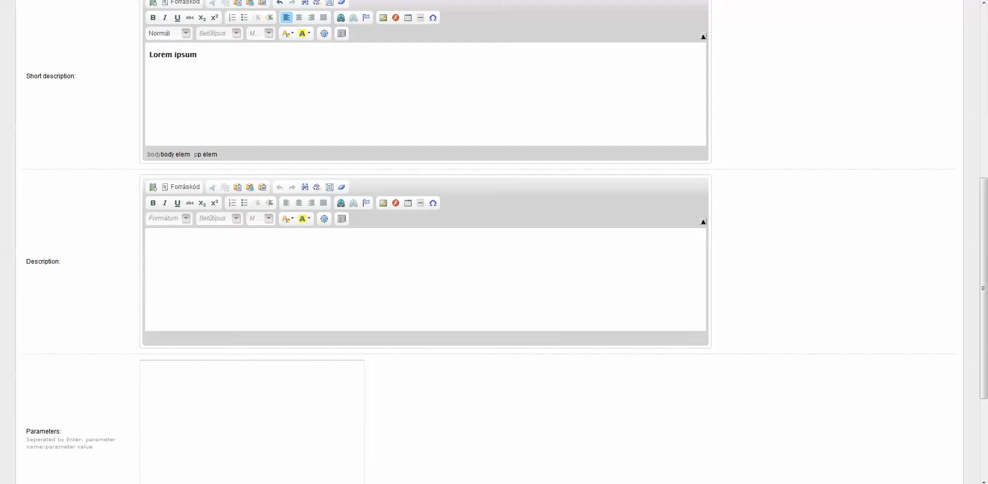
scroll(494, 242, down, 2)
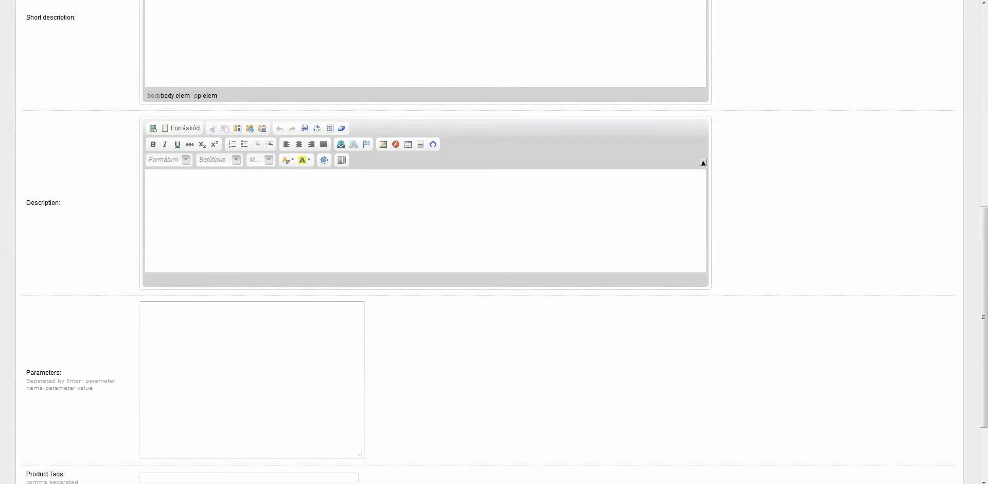
scroll(494, 242, down, 1)
click(253, 322)
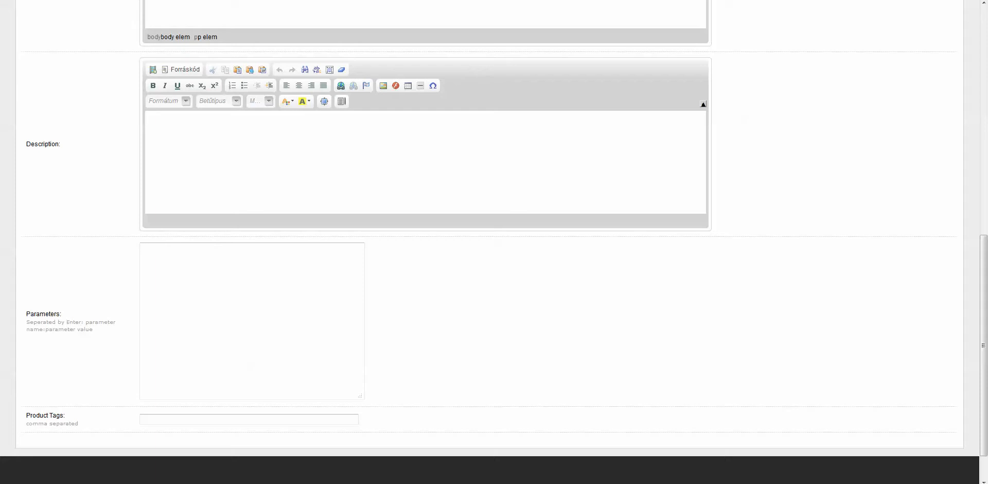
click(142, 248)
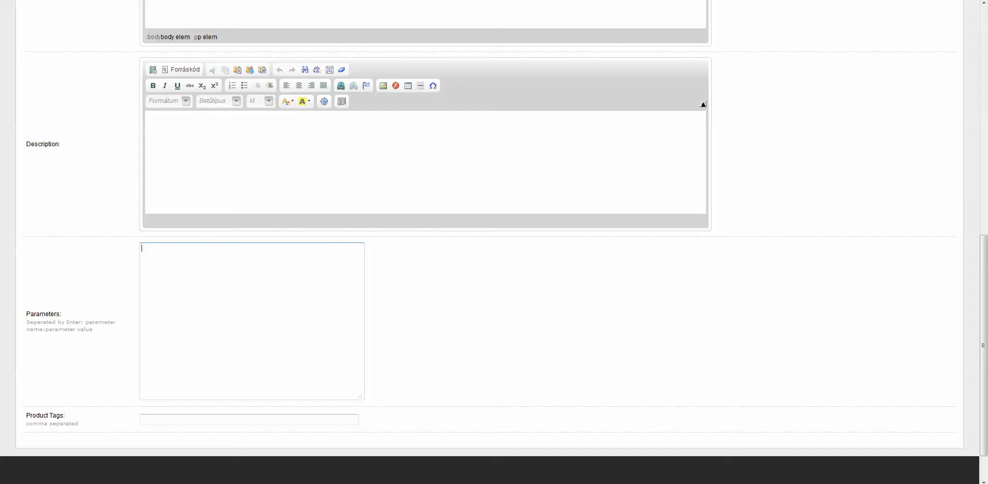
text(Paramter)
key(BackSpace)
key(BackSpace)
text(eter)
text(alue)
key(Return)
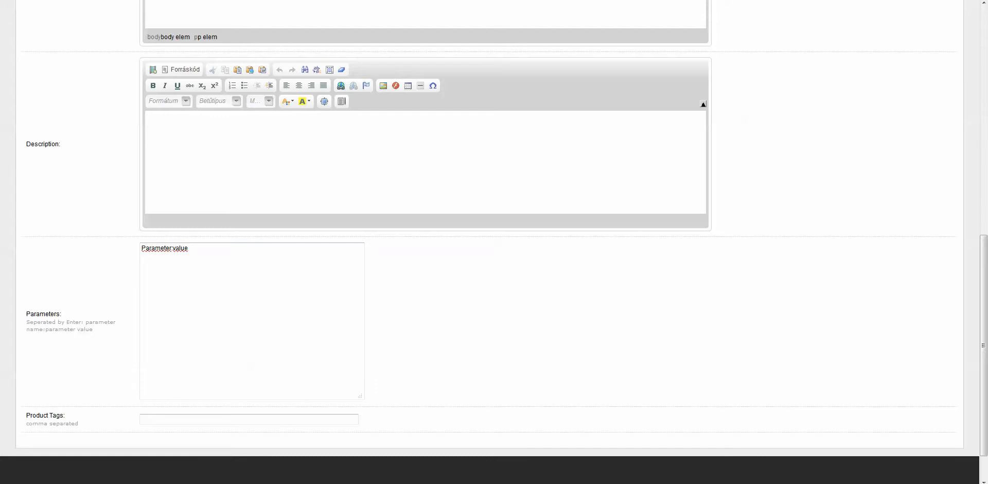
- Add "Parameter:value2" as the second line of the product's Parameters
text(Paramterr)
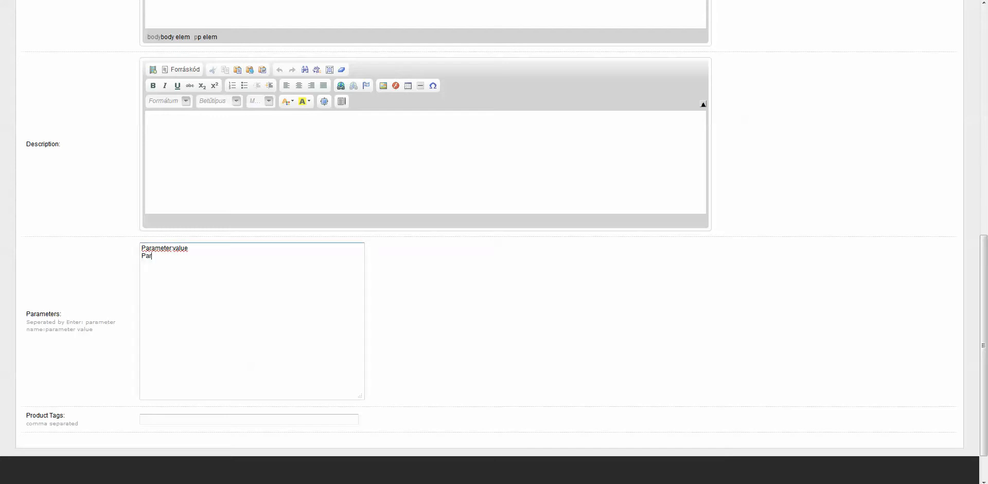
key(BackSpace)
key(BackSpace)
text(er)
key(BackSpace)
key(BackSpace)
key(BackSpace)
key(BackSpace)
text(eter: value2)
key(BackSpace)
scroll(494, 242, up, 2)
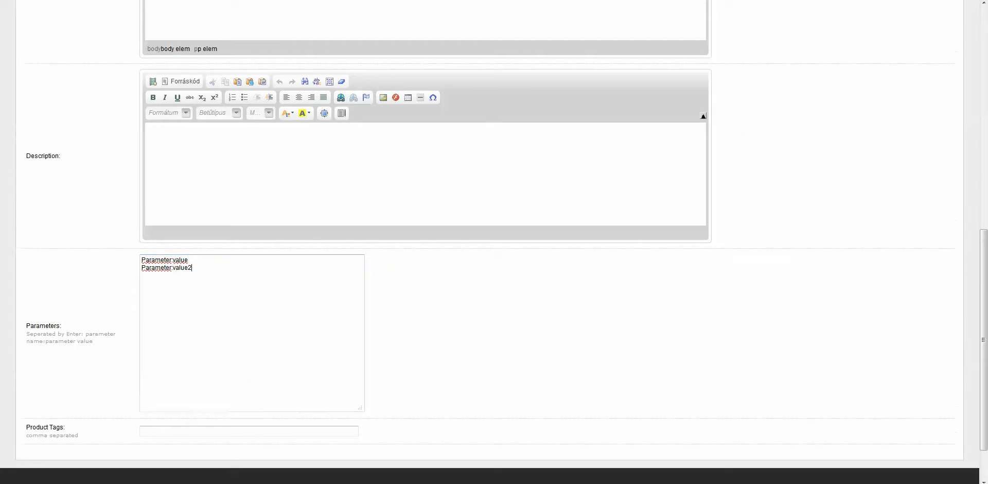
scroll(494, 242, down, 3)
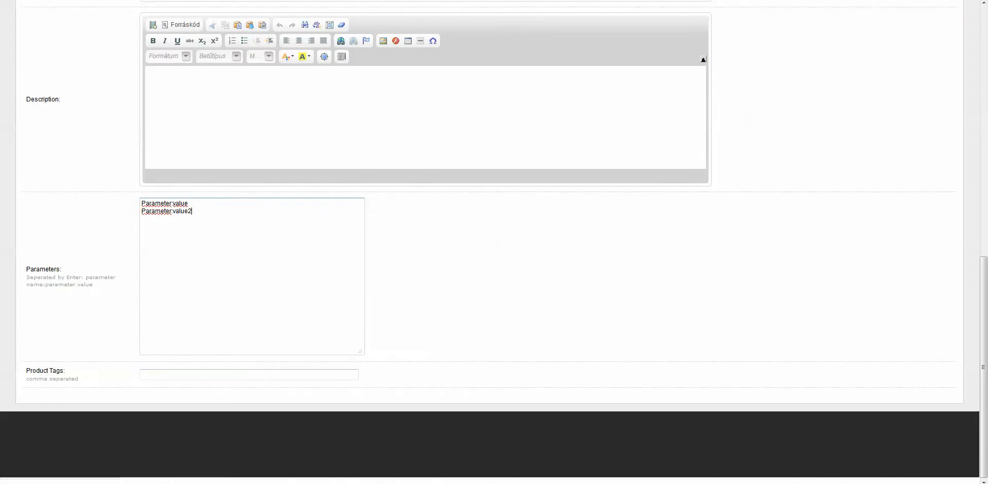
key(ctrl+a)
click(192, 211)
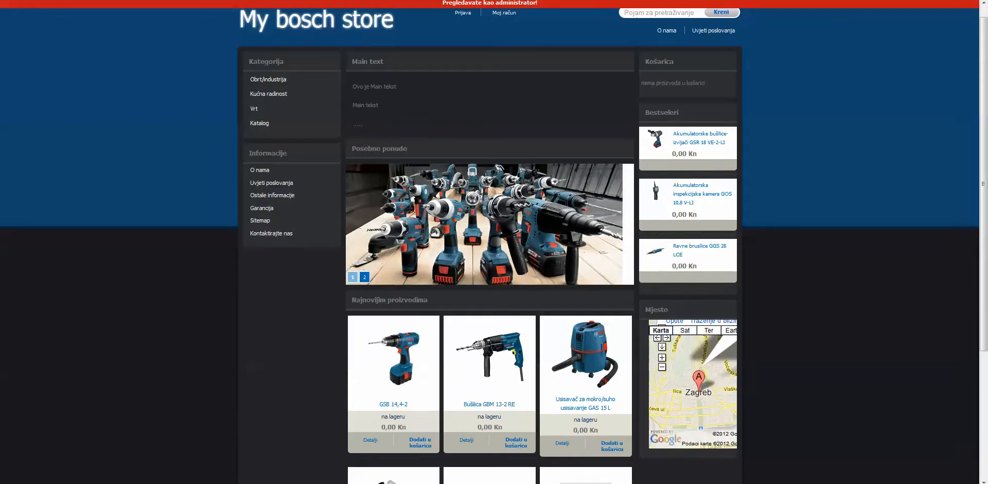
- Switch to the My bosch store front and open the GSB 14,4-2 product page
scroll(490, 242, down, 3)
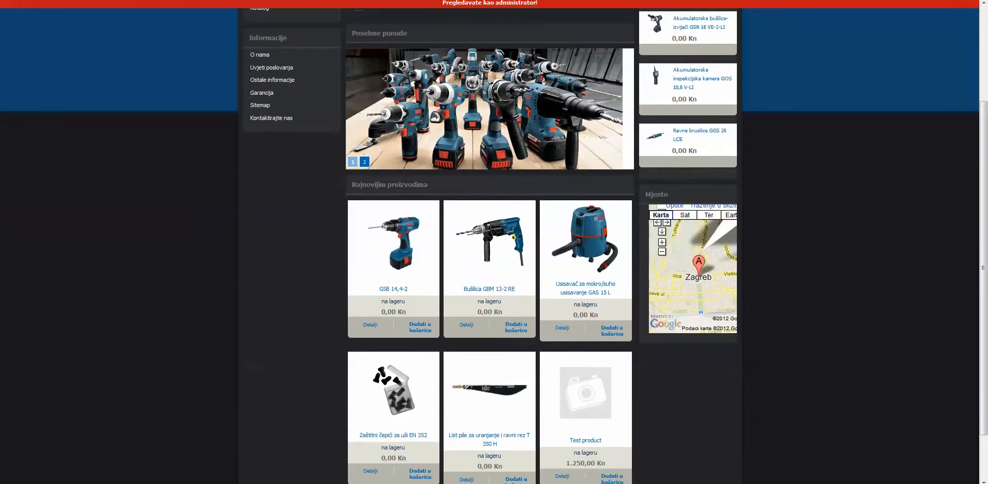
click(394, 288)
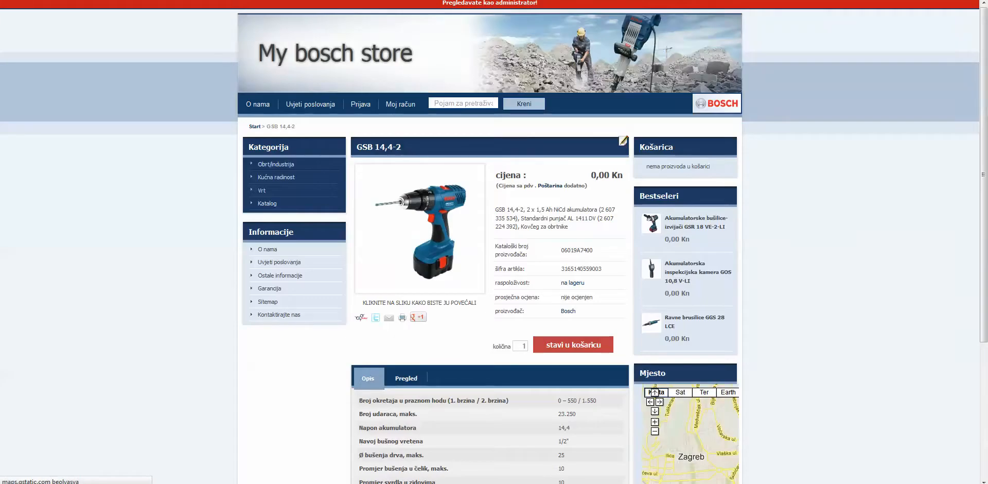
- Examine the parameter table in the description of the GSB 14,4-2 product page
scroll(495, 241, down, 3)
scroll(494, 242, down, 3)
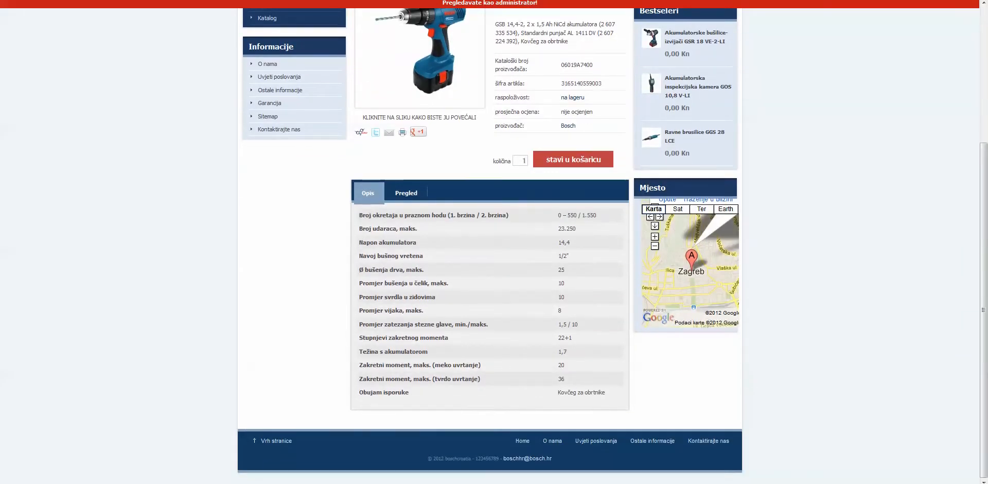
drag(359, 214, 607, 394)
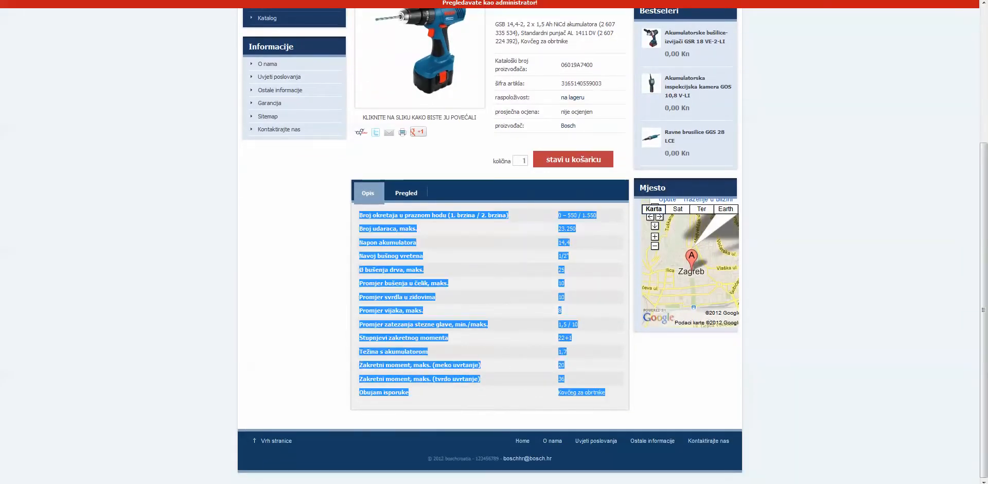
click(607, 401)
drag(404, 283, 483, 325)
click(484, 325)
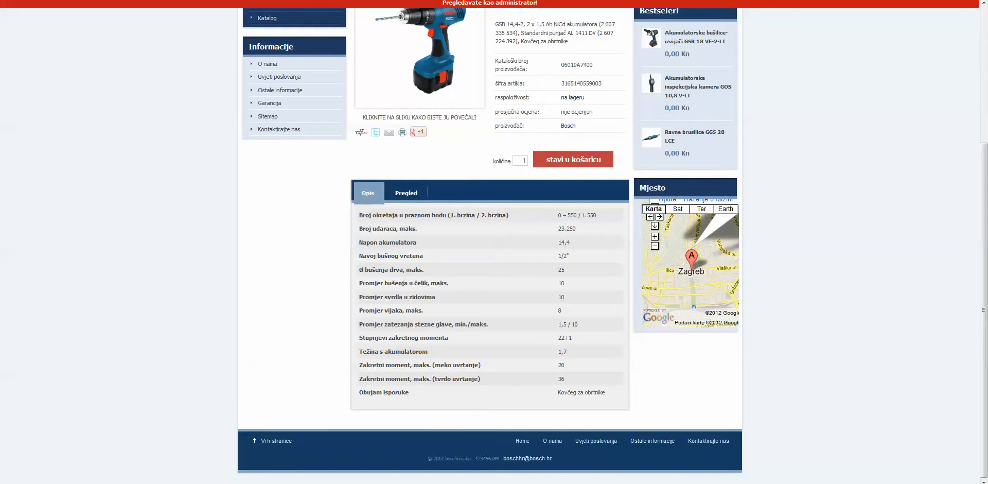
- Compare the Parameters entries in the product form with the parameter table on the store's product page
key(ctrl+Tab)
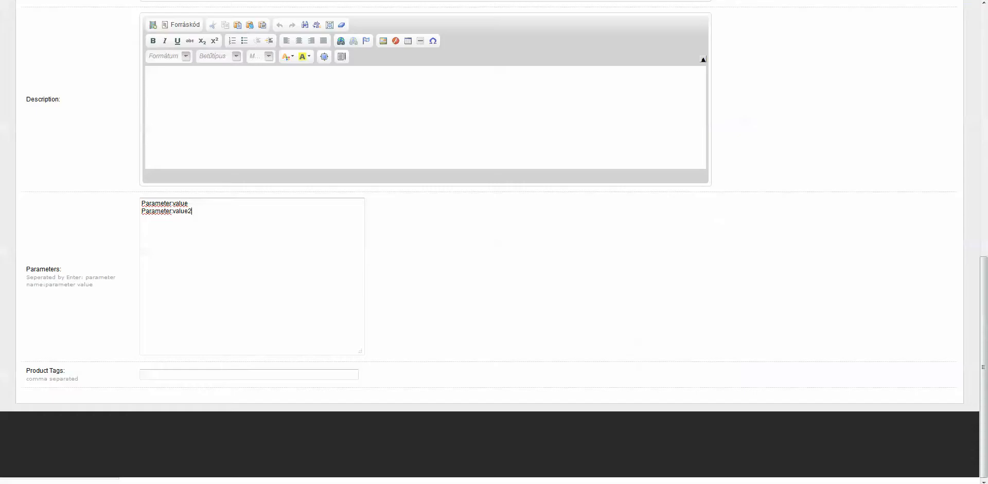
drag(196, 211, 141, 202)
click(192, 211)
key(ctrl+Tab)
key(ctrl+Tab)
drag(141, 203, 188, 203)
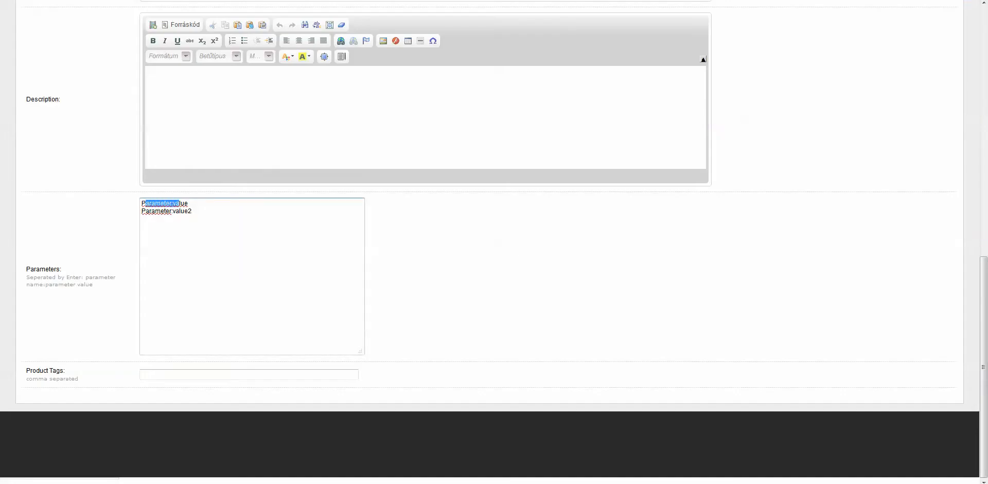
click(185, 203)
key(ctrl+Tab)
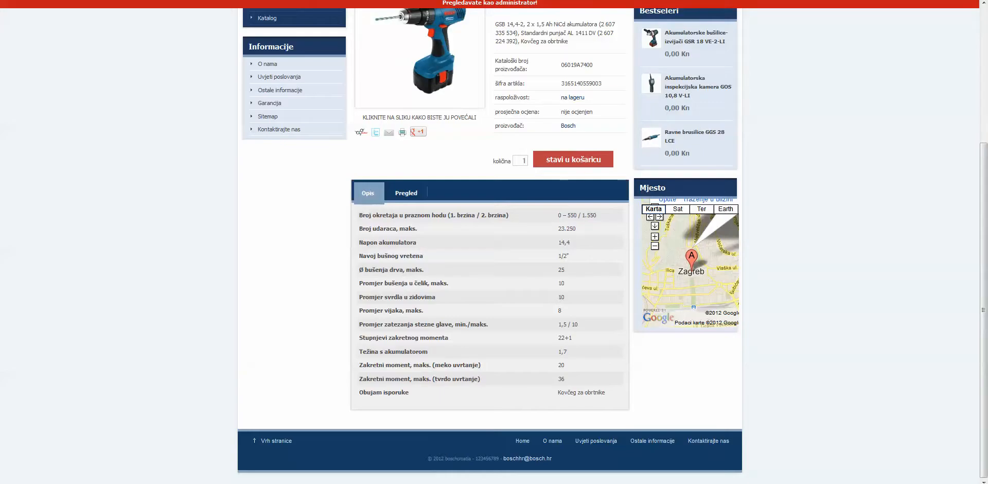
key(ctrl+Tab)
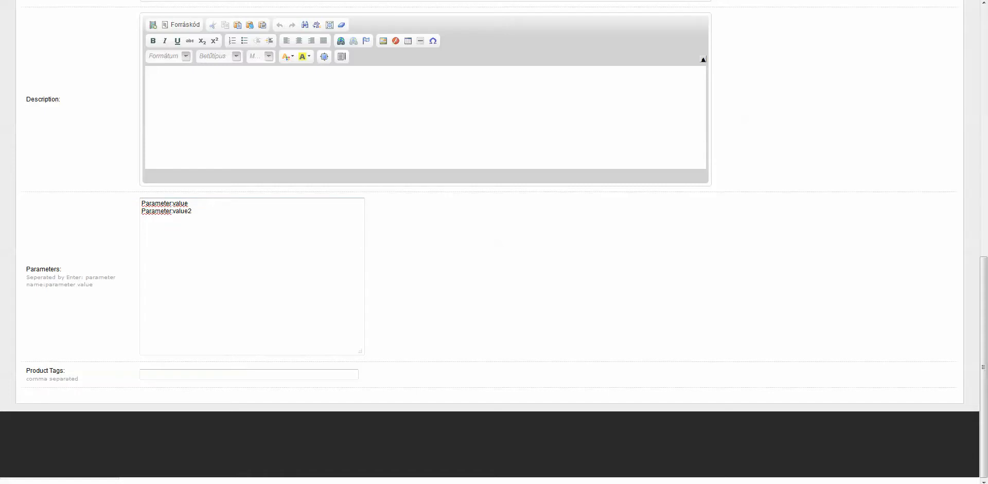
- Open the new product's Data settings and review the available Status options
scroll(494, 242, up, 15)
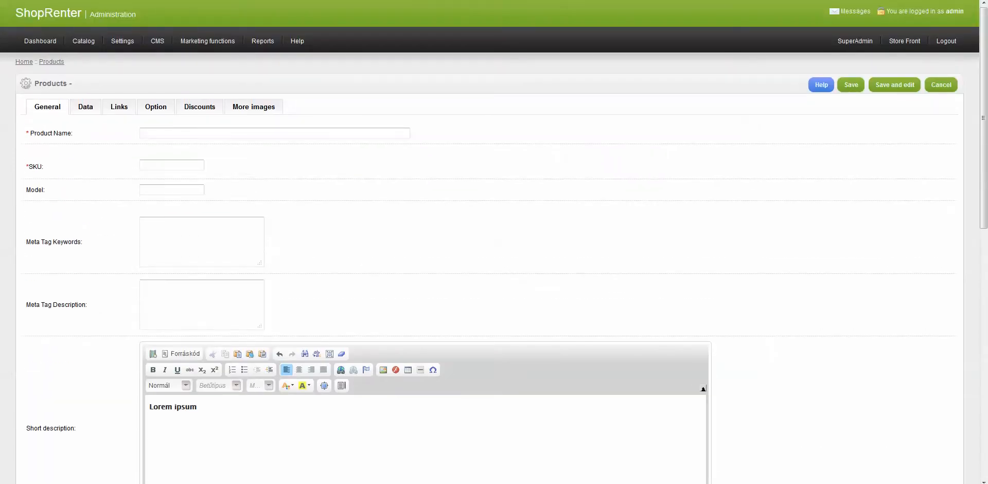
drag(31, 107, 98, 107)
click(86, 107)
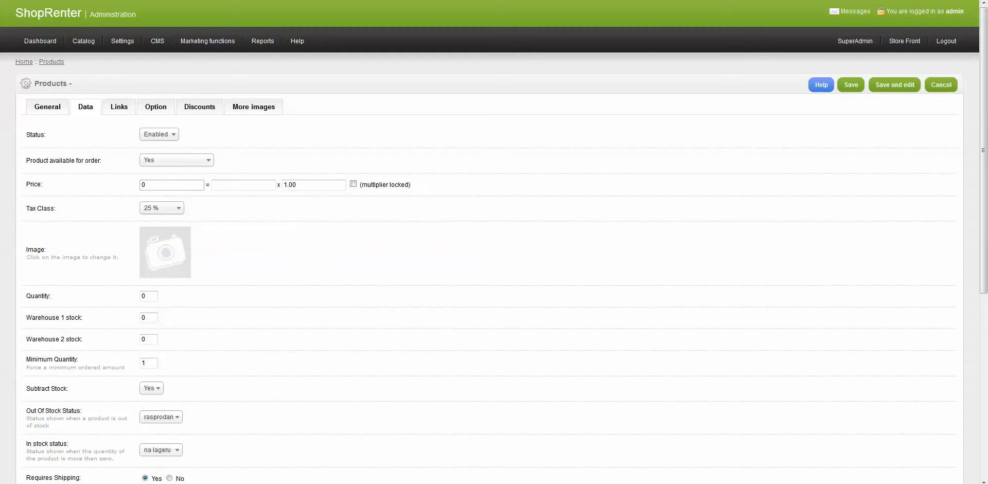
click(159, 134)
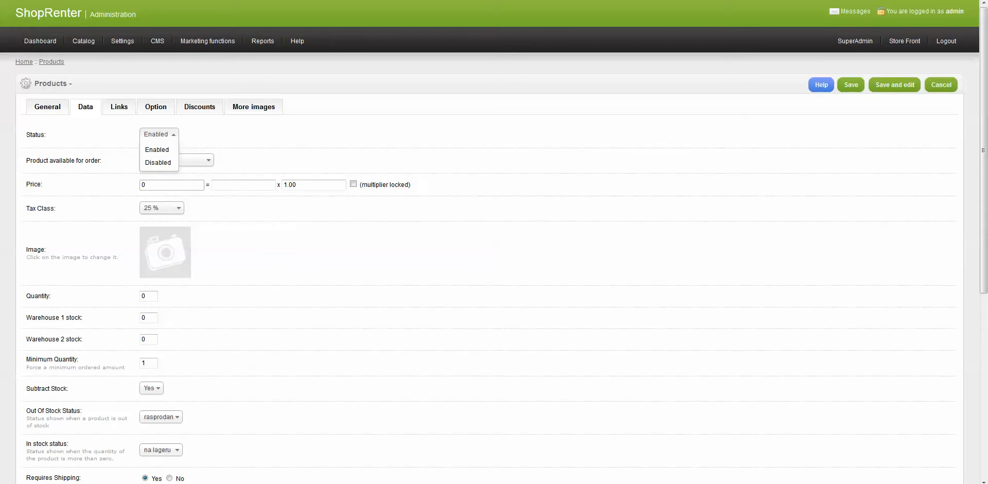
click(159, 134)
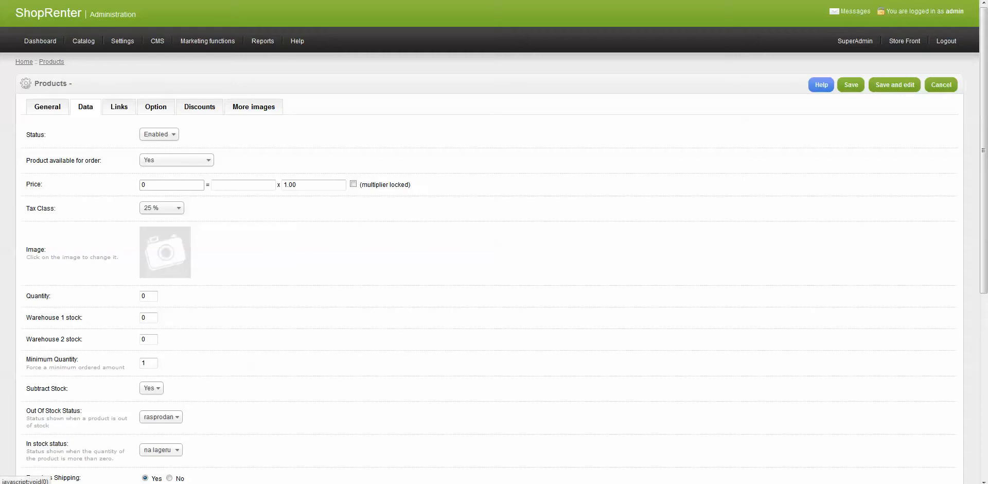
click(159, 135)
click(159, 135)
- Enter 42.20 as the product's base price and check the Tax Class options, keeping 25 %
text(42.20)
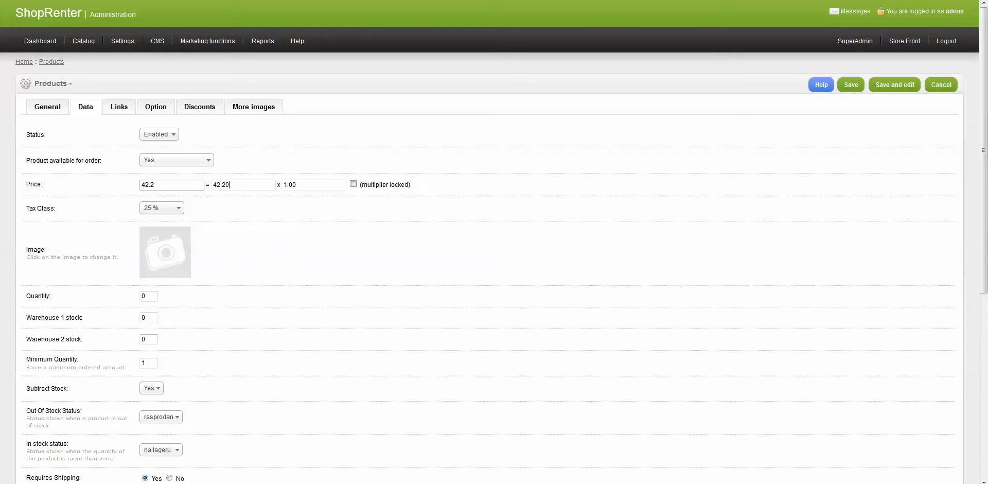
drag(230, 185, 212, 185)
click(236, 185)
click(161, 208)
click(162, 236)
click(161, 208)
click(162, 207)
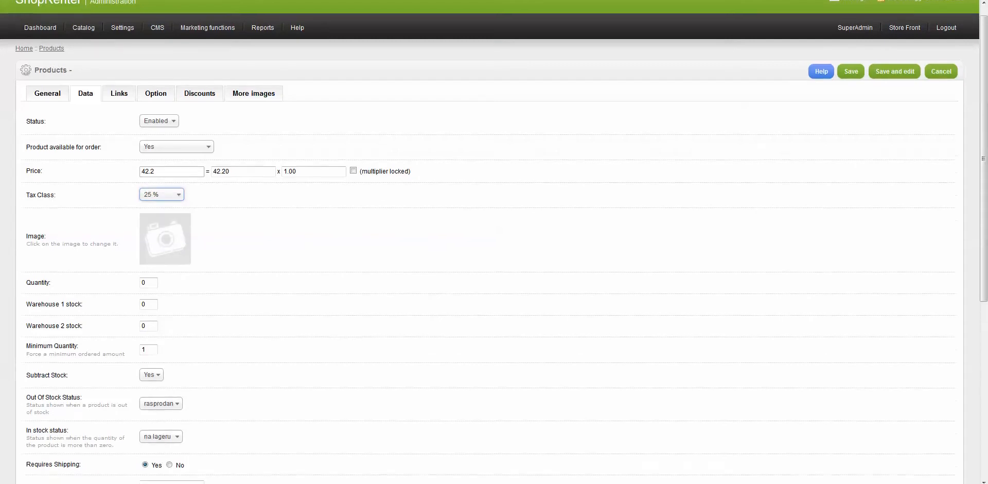
- Set the product image to IMG-BL-CTAV296256.1.jpg from the image folder
scroll(494, 242, down, 3)
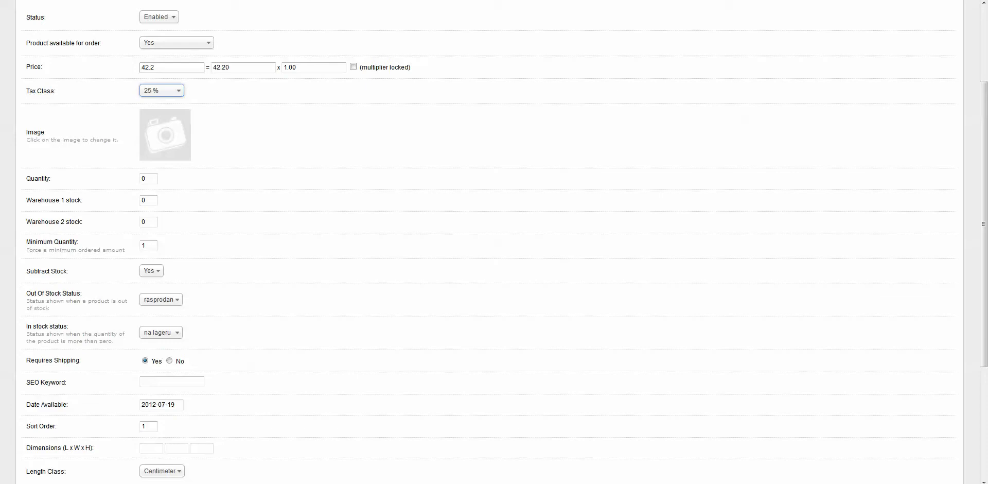
click(164, 135)
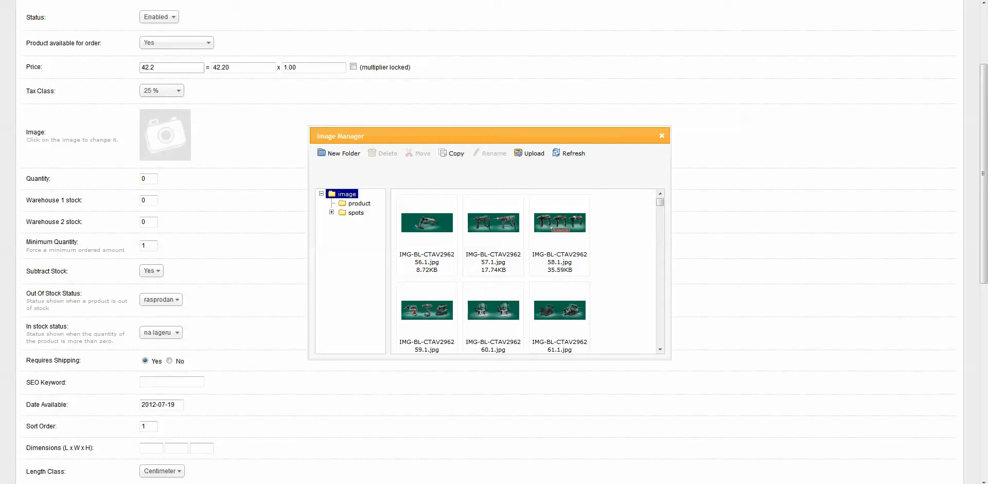
click(426, 222)
double_click(426, 222)
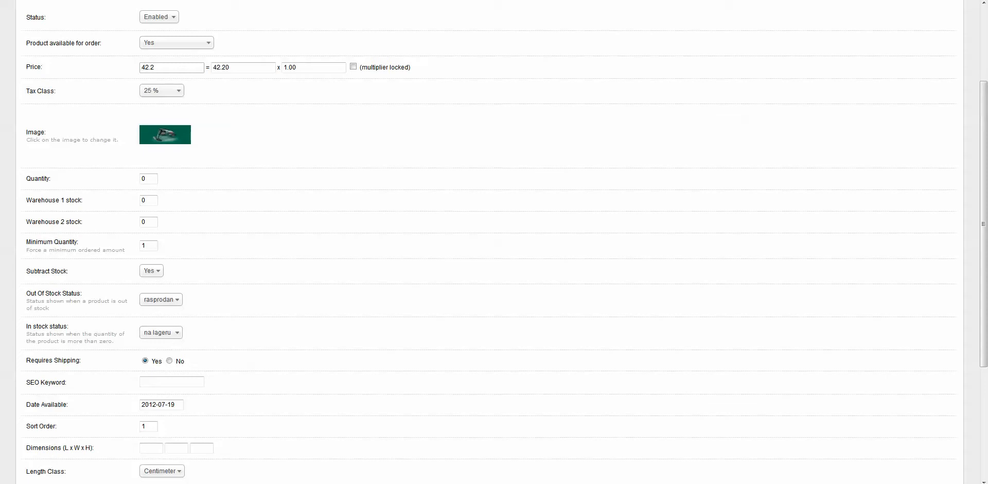
- Set the Warehouse 2 stock to 20 and the Warehouse 1 stock to 10
double_click(145, 200)
click(145, 200)
double_click(144, 201)
double_click(144, 222)
double_click(144, 201)
double_click(144, 221)
text(20)
double_click(144, 200)
text(10)
- Set the Minimum Quantity to 1 and review the Subtract Stock options
scroll(494, 241, down, 3)
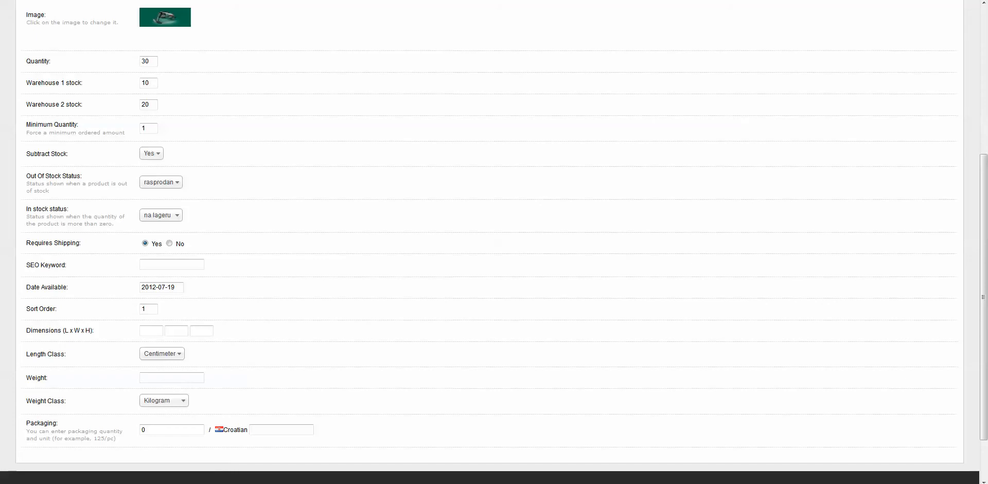
key(Tab)
text(1)
click(151, 153)
click(152, 153)
- Check the SEO Keyword field and the Date Available calendar without changing them
scroll(494, 242, down, 2)
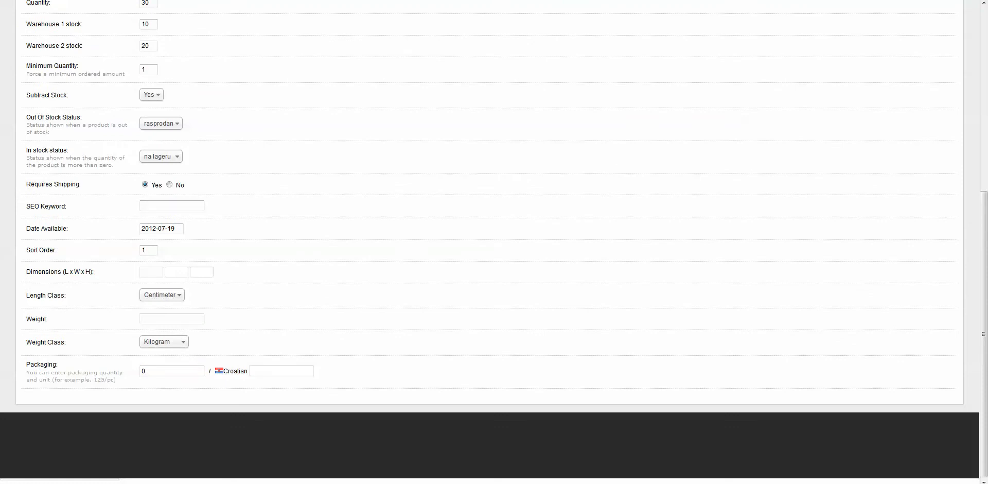
click(171, 206)
click(176, 228)
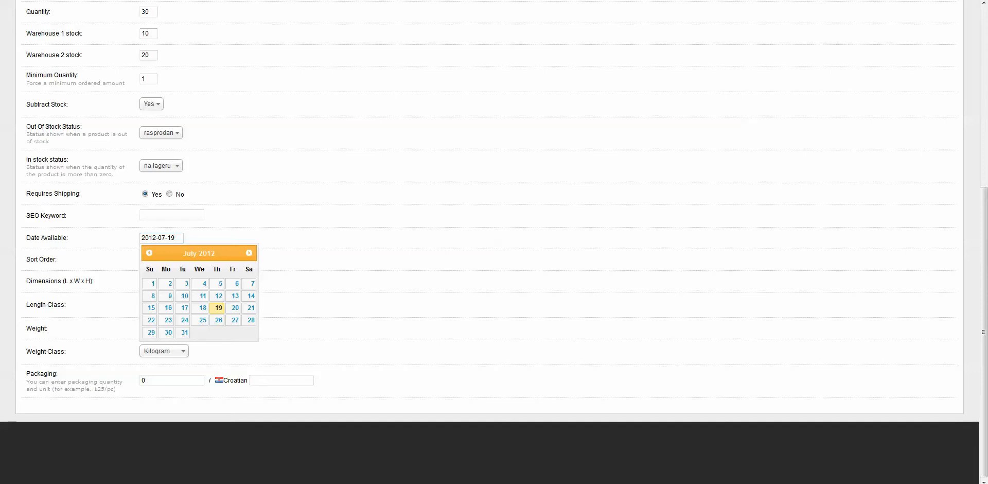
key(Escape)
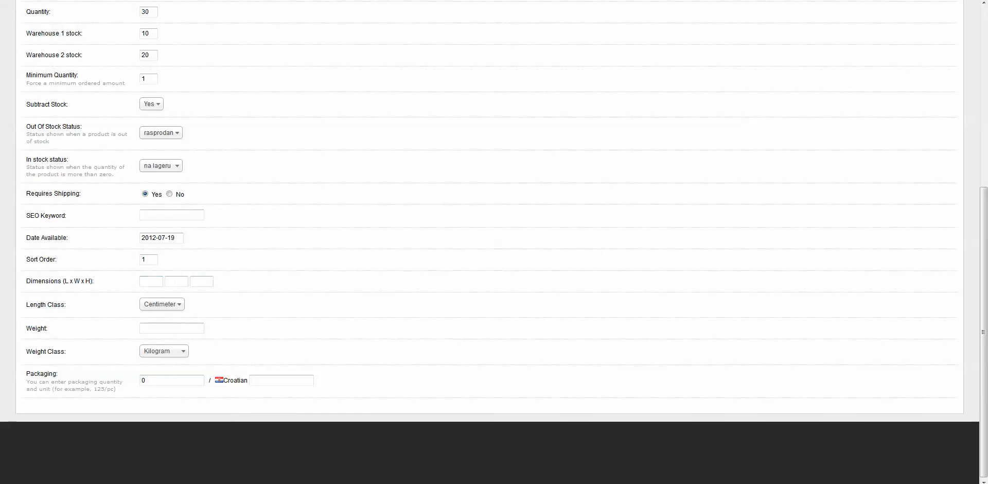
- Open the product's Links settings and review the Manufacturer options
scroll(494, 242, up, 6)
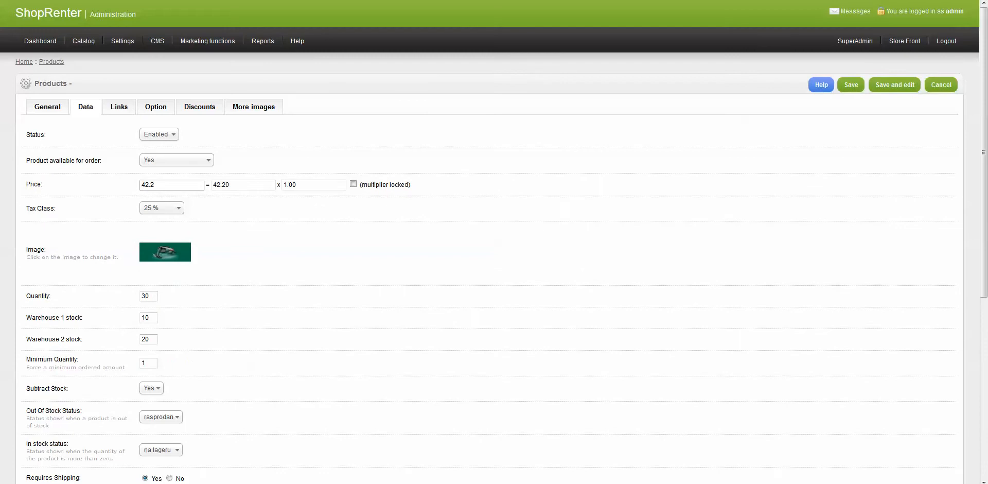
click(119, 107)
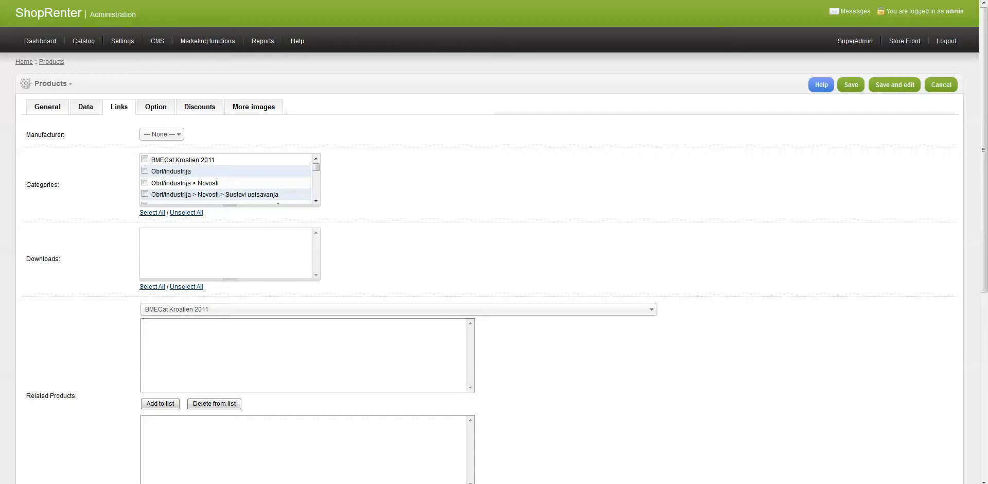
click(162, 135)
click(162, 135)
- Enlarge the Categories list and tick the Novosti categories Akumulatorske udarne bušilice-izvijači, Akumulatorski bušaći čekići, Akumulatorske sabljaste pile and Akumulatorska inspekcijska kamera
drag(230, 206, 229, 297)
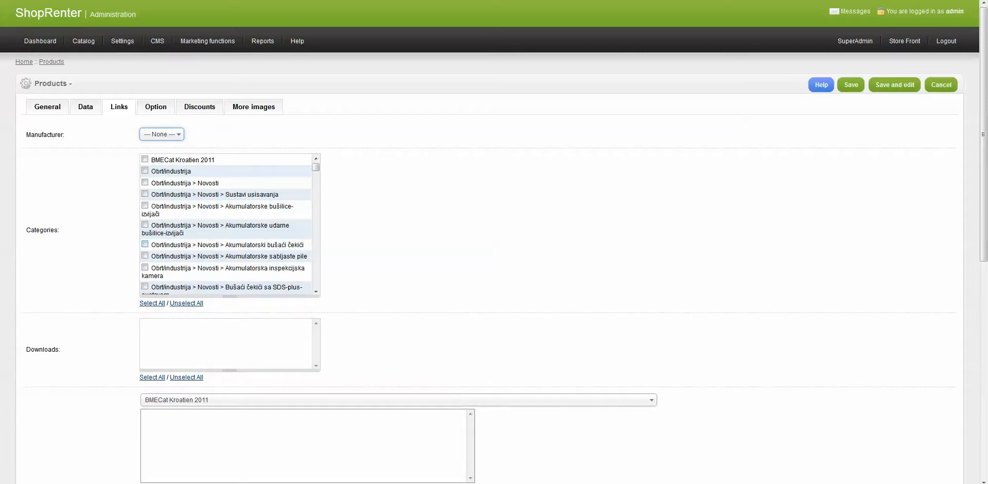
click(144, 225)
click(145, 244)
click(144, 255)
click(145, 267)
mouse_move(316, 167)
mouse_down()
mouse_move(316, 176)
mouse_move(316, 168)
mouse_up()
scroll(494, 242, down, 6)
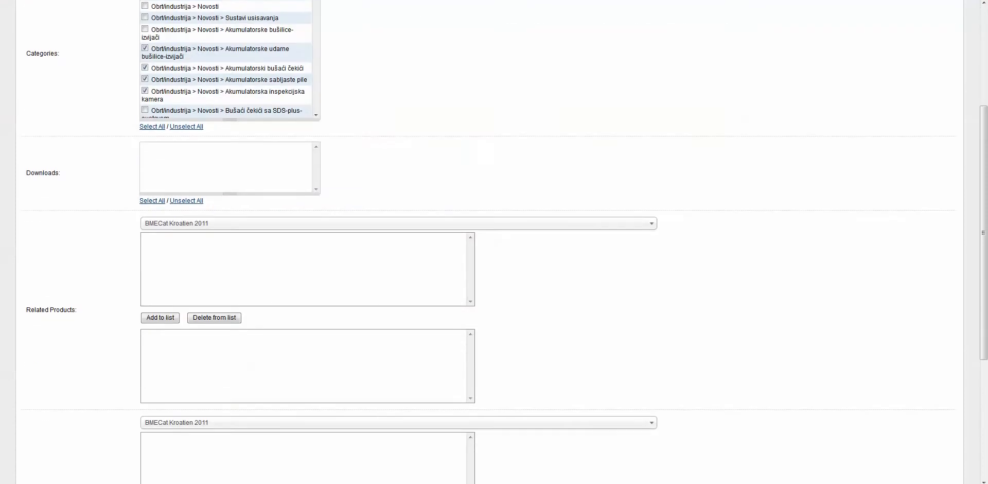
scroll(494, 241, down, 1)
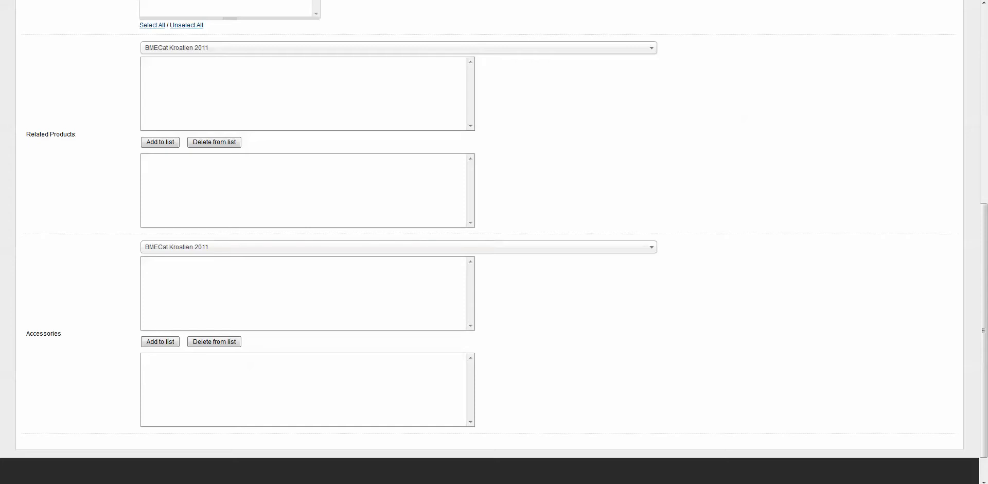
click(399, 48)
click(399, 48)
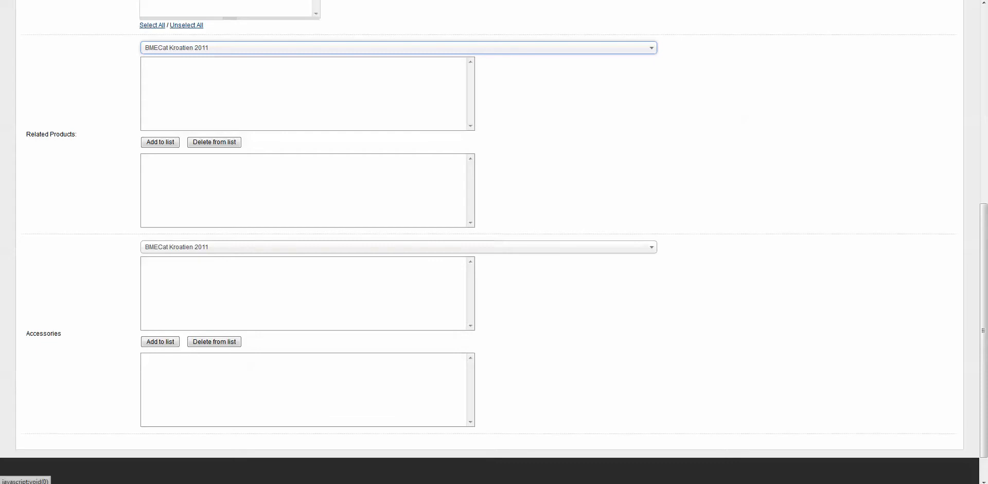
click(309, 47)
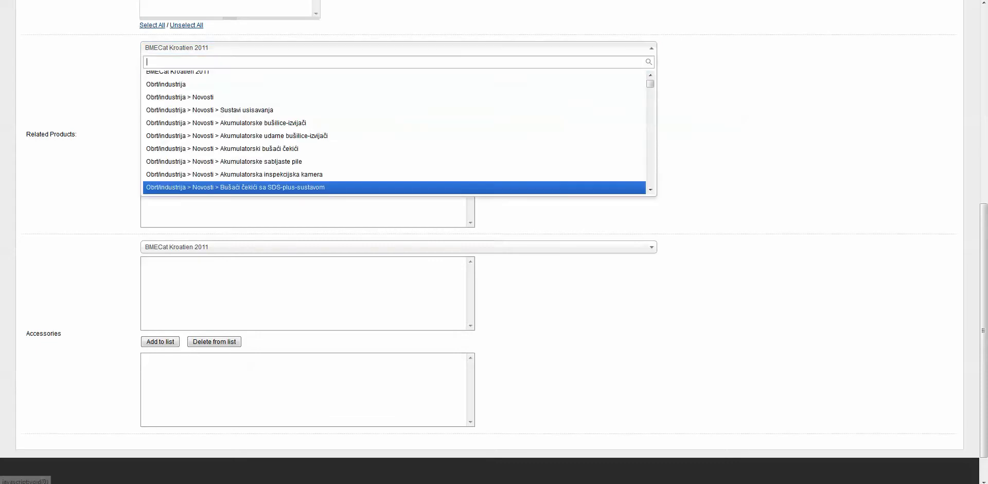
click(288, 135)
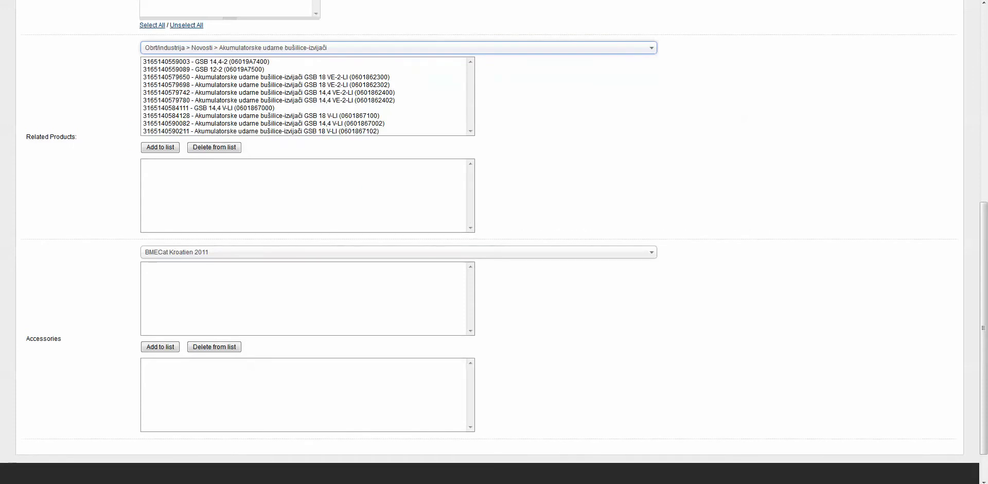
click(268, 101)
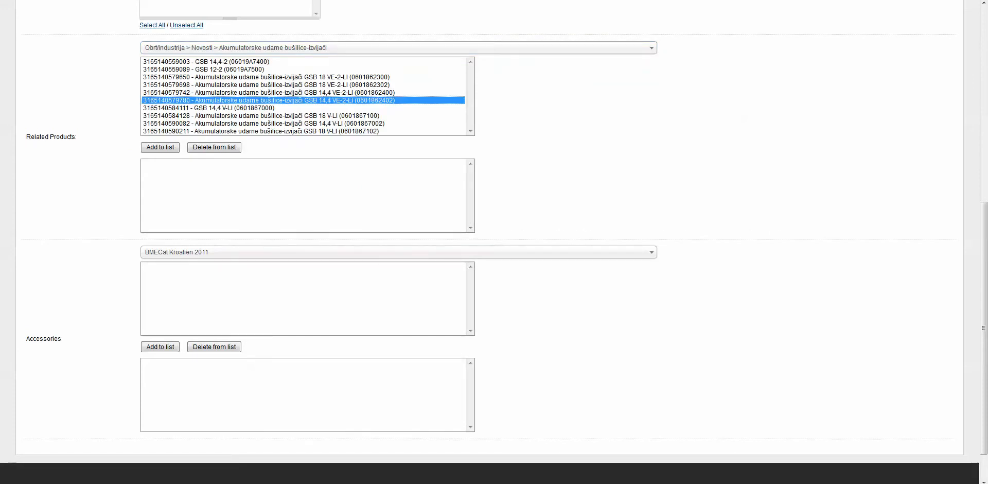
drag(269, 100, 269, 85)
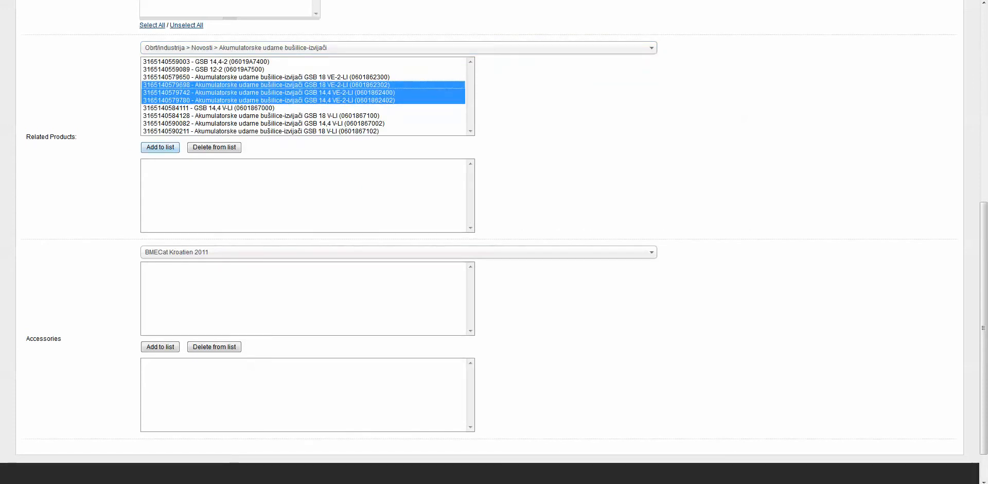
click(160, 147)
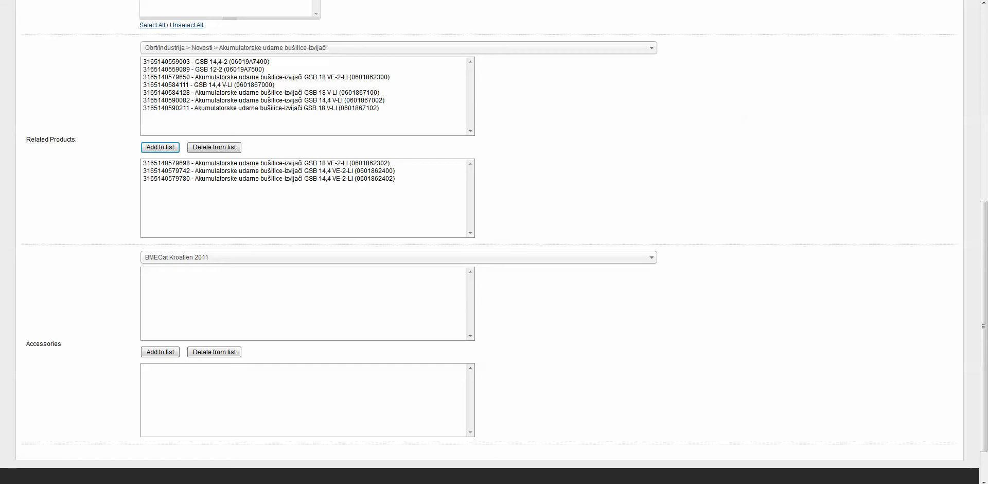
- Go through the added related products one by one and view the Accessories section
click(269, 179)
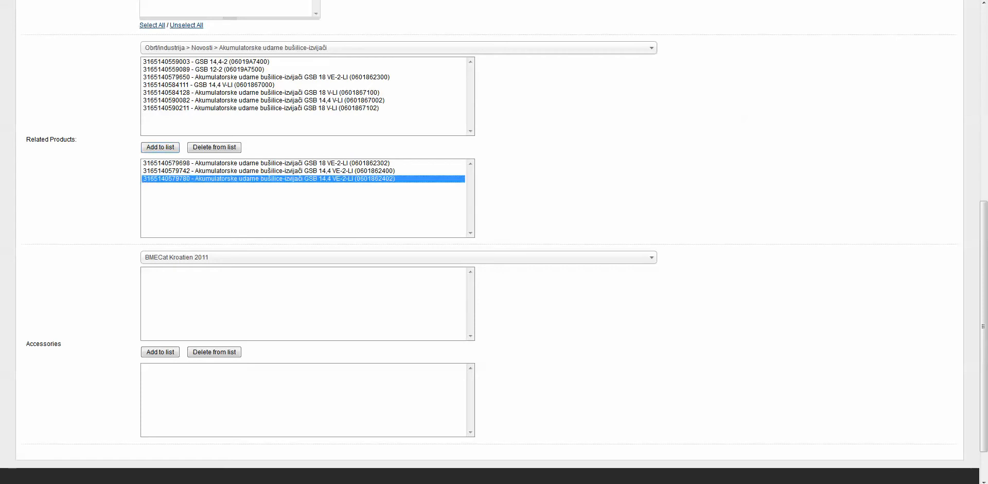
click(269, 171)
click(269, 164)
click(268, 171)
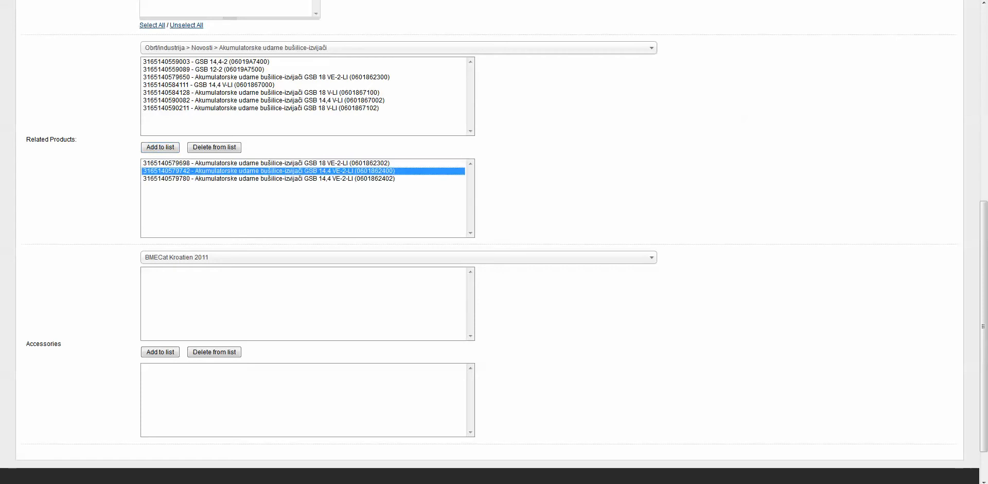
click(268, 179)
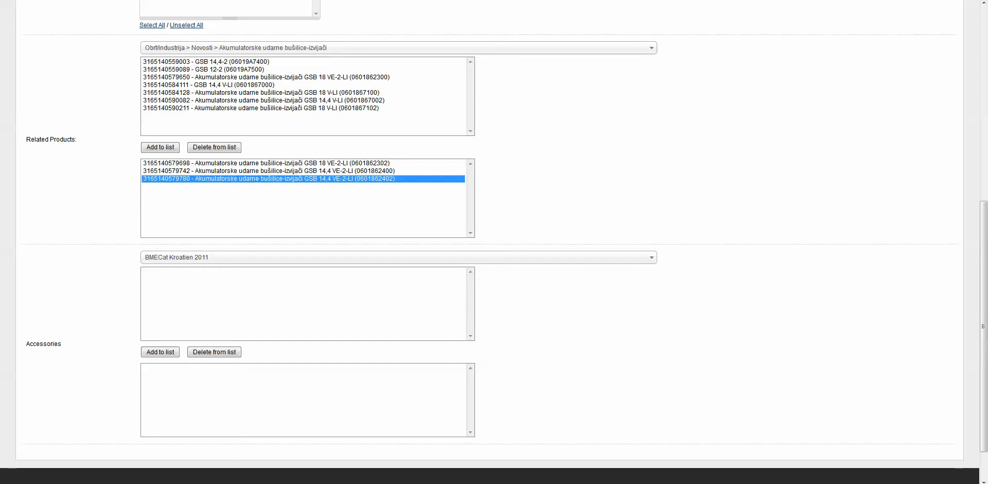
scroll(494, 236, down, 2)
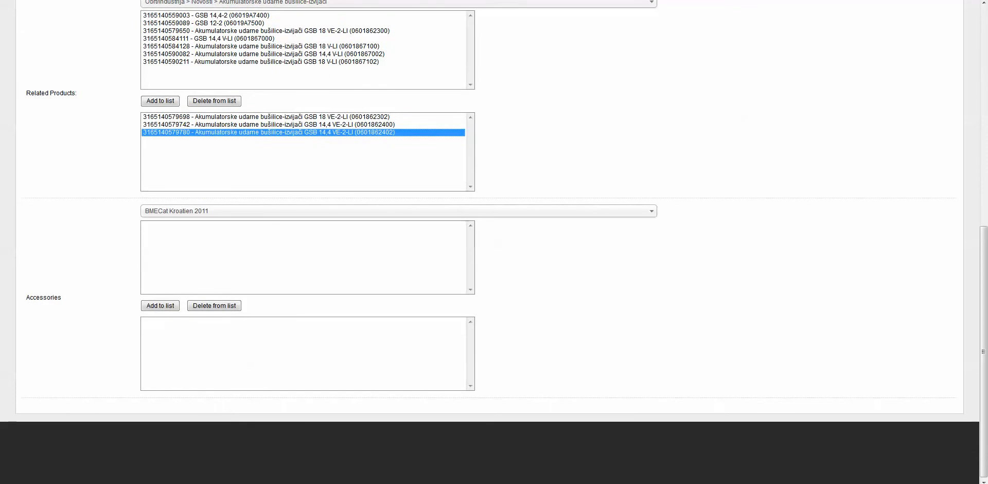
click(399, 211)
scroll(399, 283, down, 1)
click(273, 313)
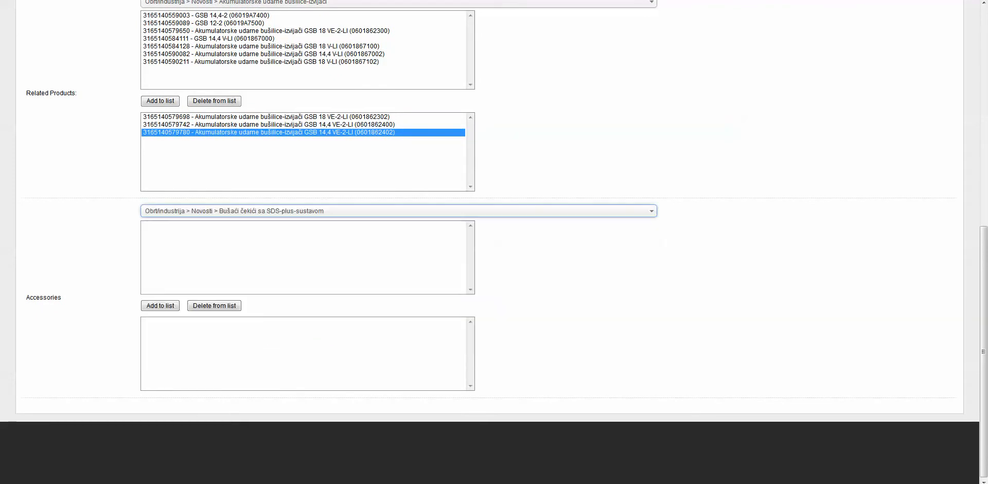
drag(273, 248, 273, 233)
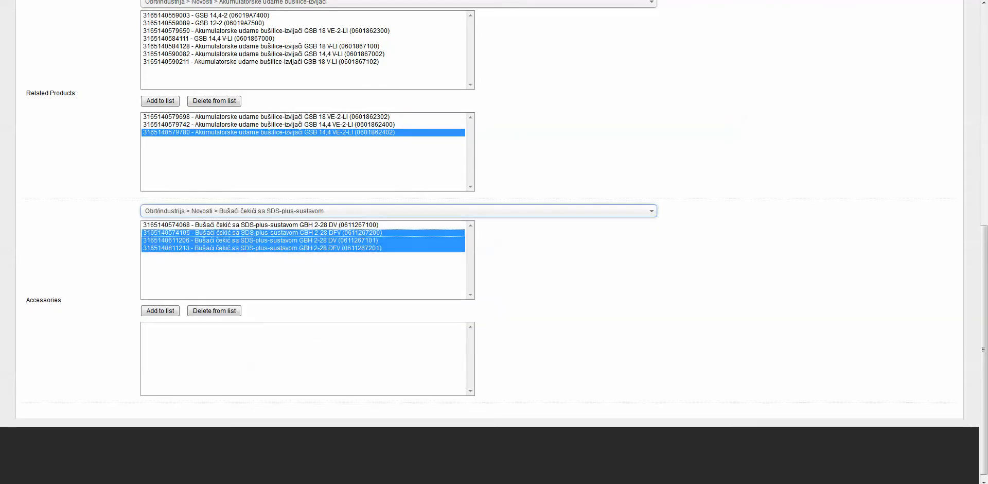
click(160, 310)
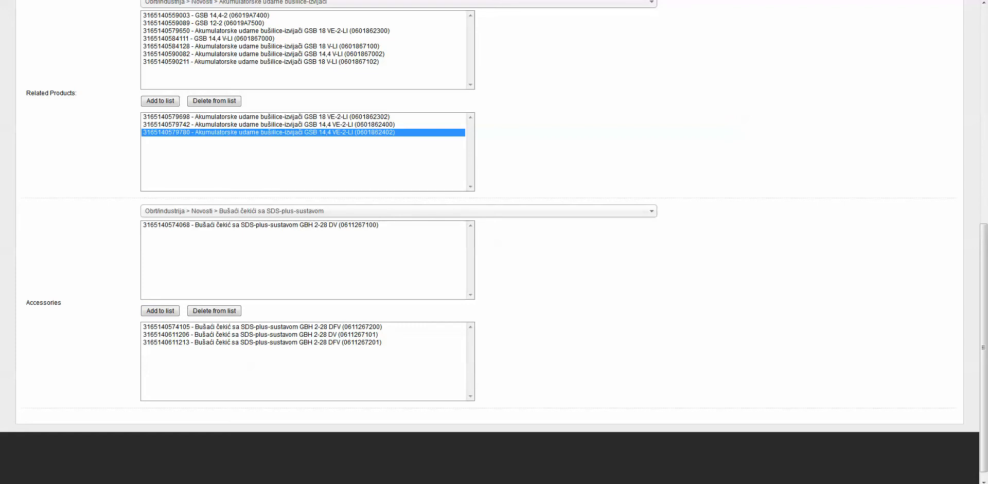
- Review the product's category, related product and accessory selections in the Links settings
drag(29, 302, 62, 302)
scroll(494, 236, up, 5)
scroll(494, 242, up, 3)
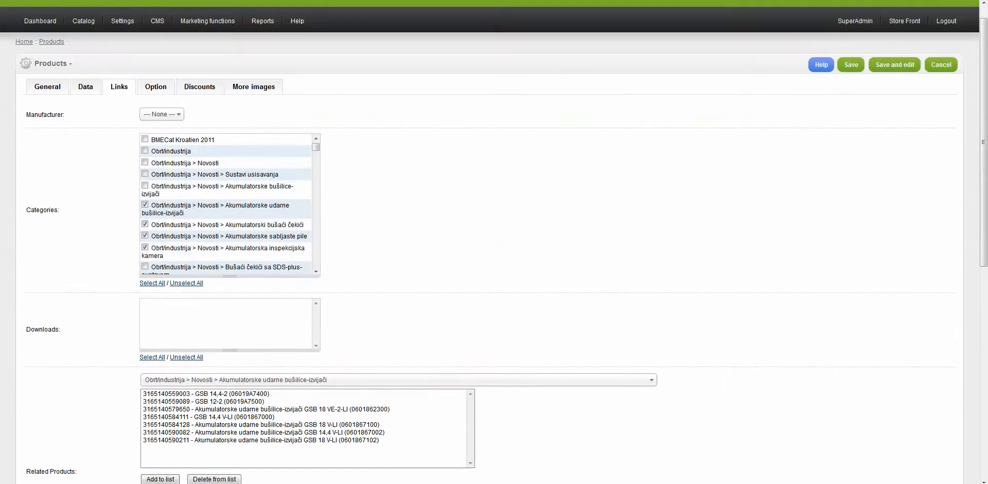
scroll(494, 242, down, 3)
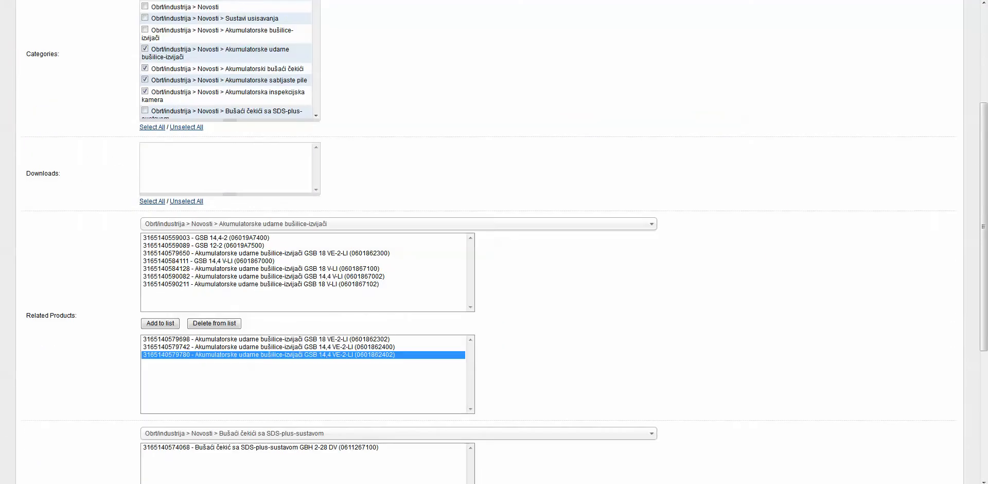
scroll(494, 242, down, 3)
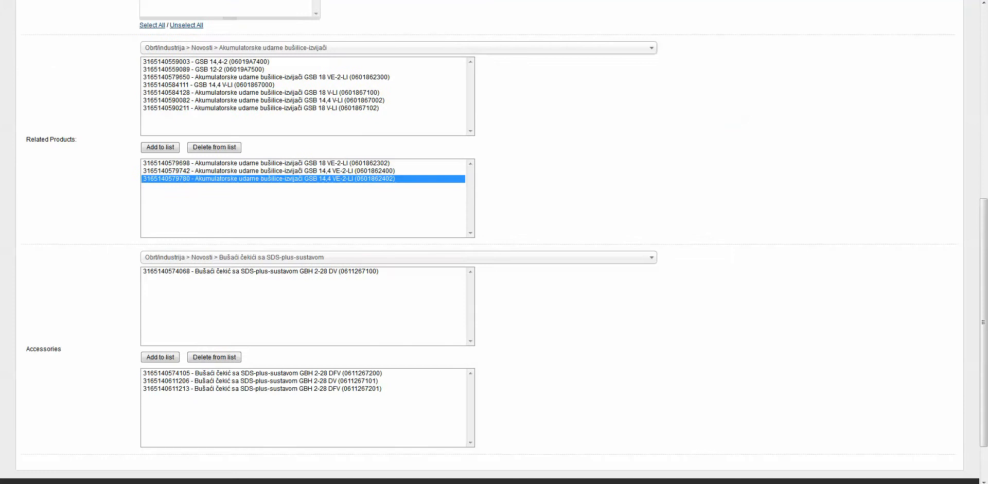
scroll(494, 242, up, 4)
scroll(494, 242, up, 3)
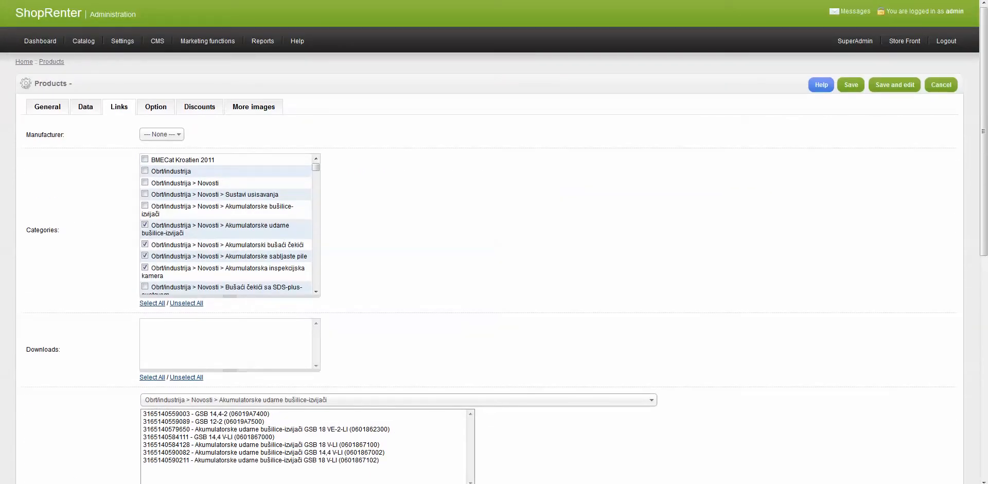
click(144, 267)
click(145, 224)
drag(203, 206, 216, 206)
- Open the product's Discounts settings and add five empty special price rows
click(199, 107)
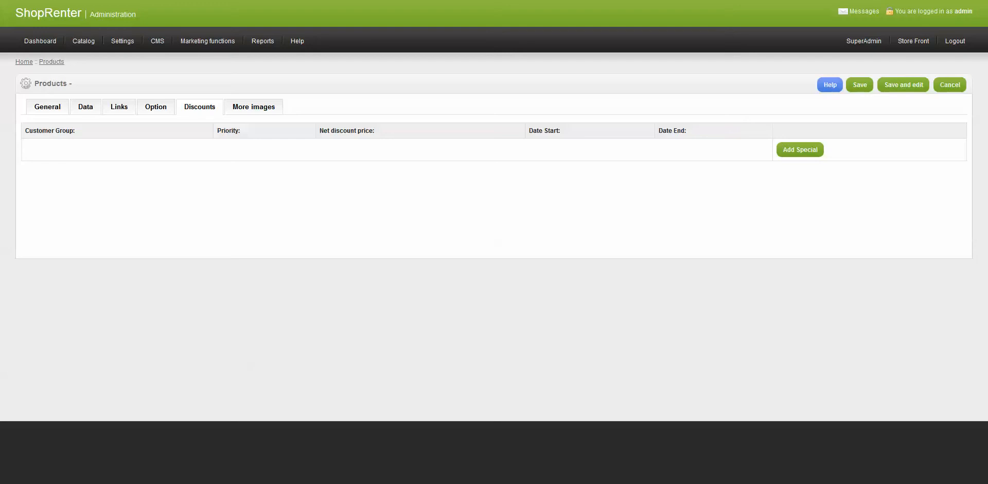
click(800, 149)
click(844, 172)
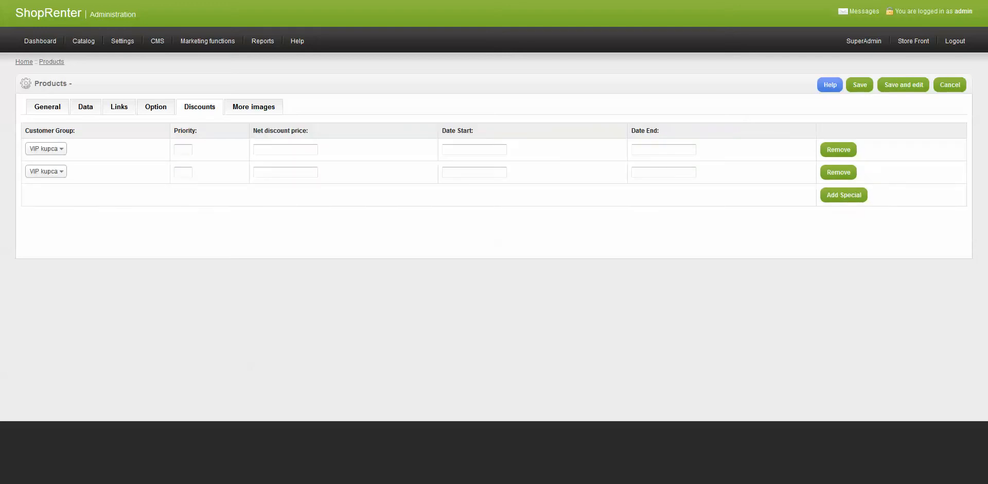
click(844, 194)
click(844, 217)
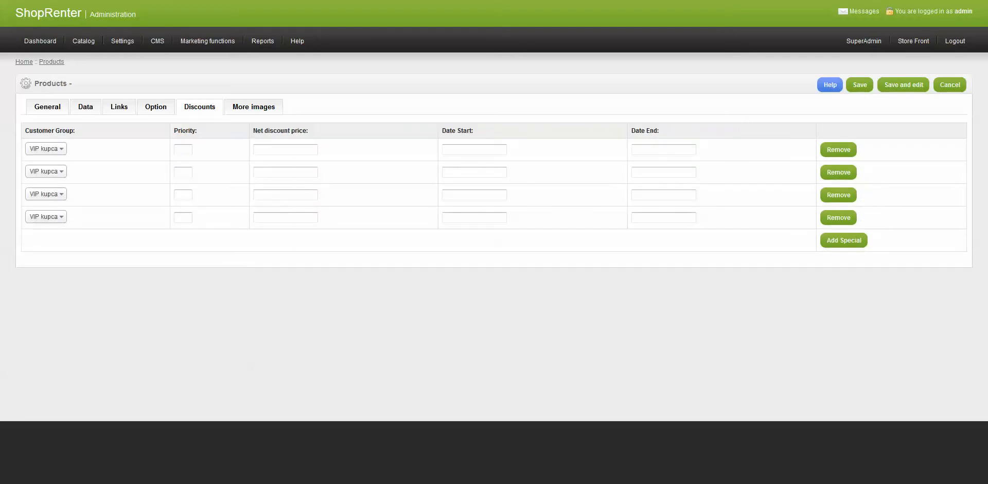
click(844, 240)
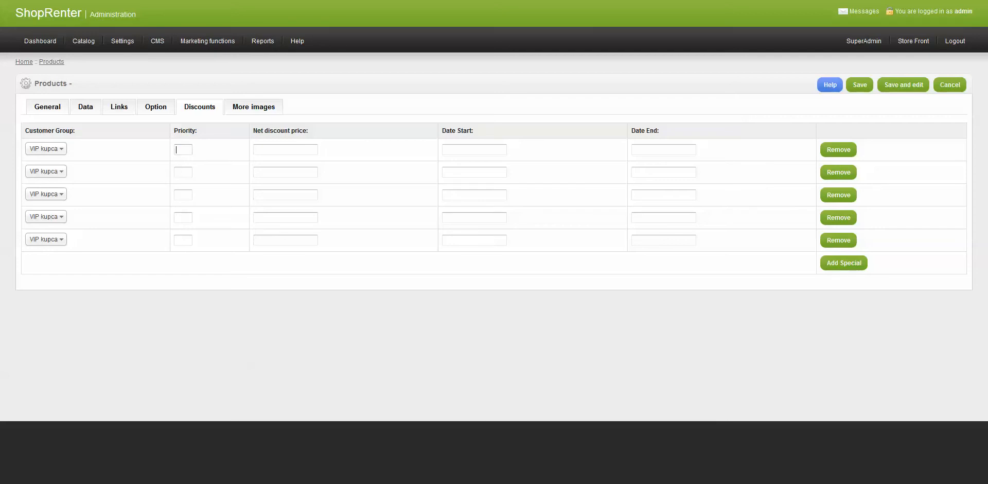
- Fill in the first discount for customer group zadana with priority 1, net price 20.0, start 2012-07-01 and end 2012-07-31
click(46, 149)
click(41, 176)
click(183, 149)
click(286, 150)
text(20.0)
click(474, 150)
click(664, 149)
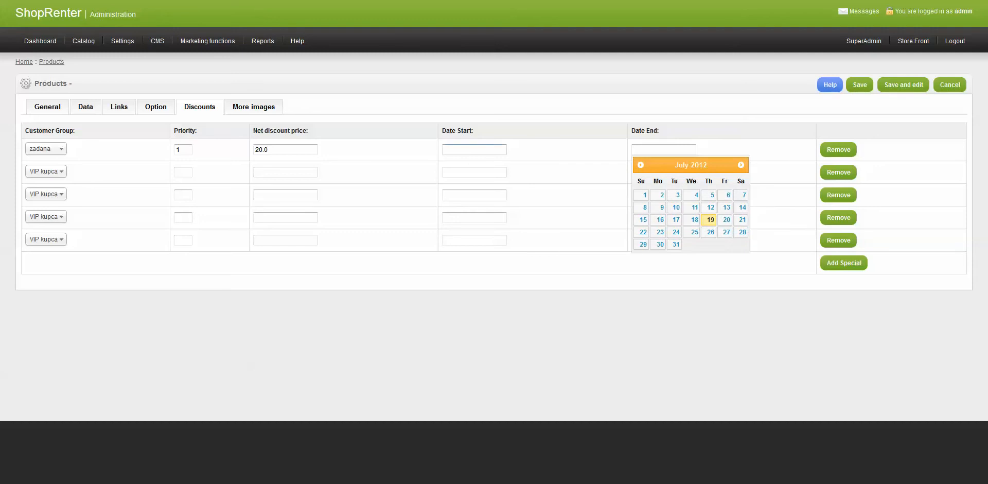
click(474, 149)
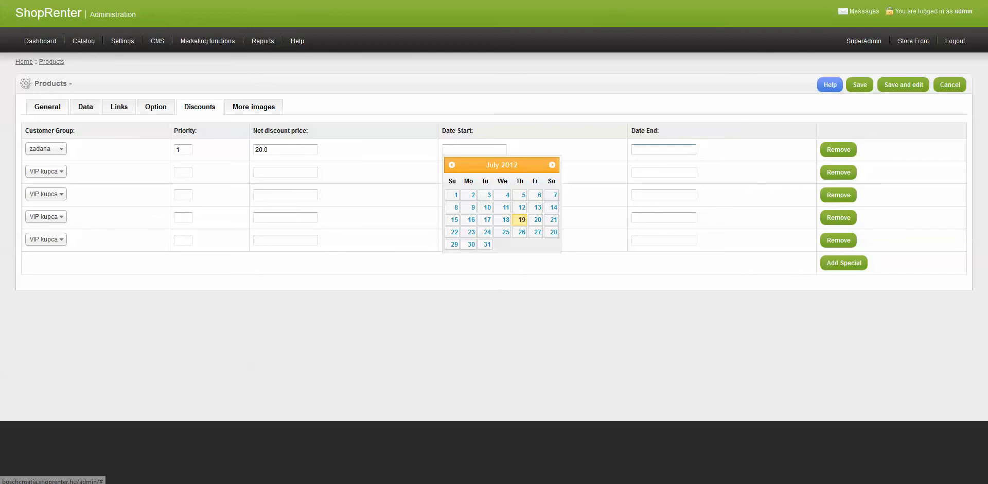
click(453, 194)
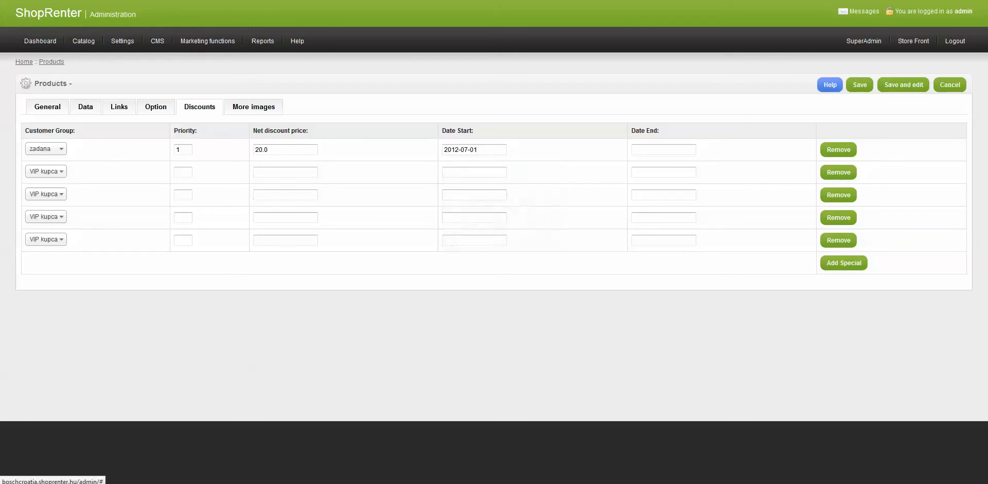
click(663, 150)
click(676, 244)
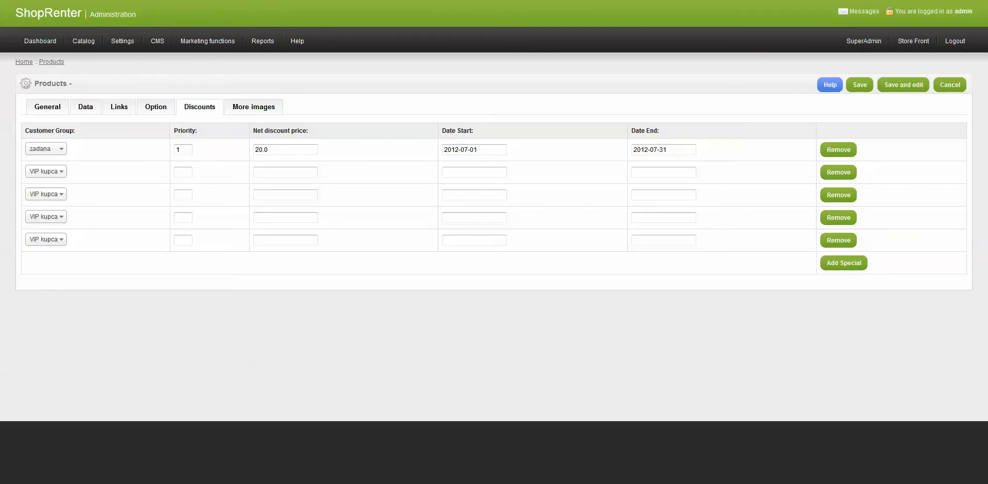
- Remove three of the empty discount rows beneath the zadana discount
click(839, 172)
click(838, 173)
click(839, 173)
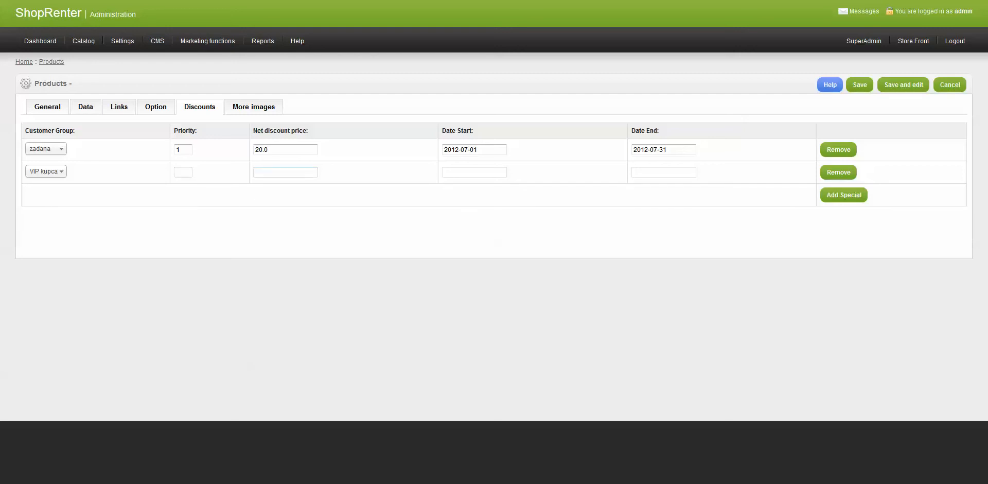
- Fill in the VIP kupca discount with priority 2, net price 10, start 2012-07-01 and end 2012-07-31
click(474, 172)
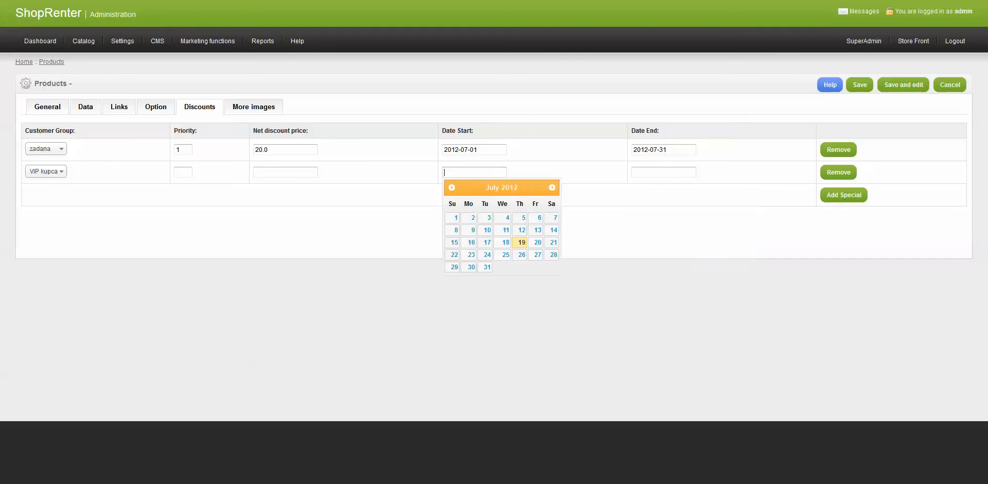
click(285, 173)
click(183, 173)
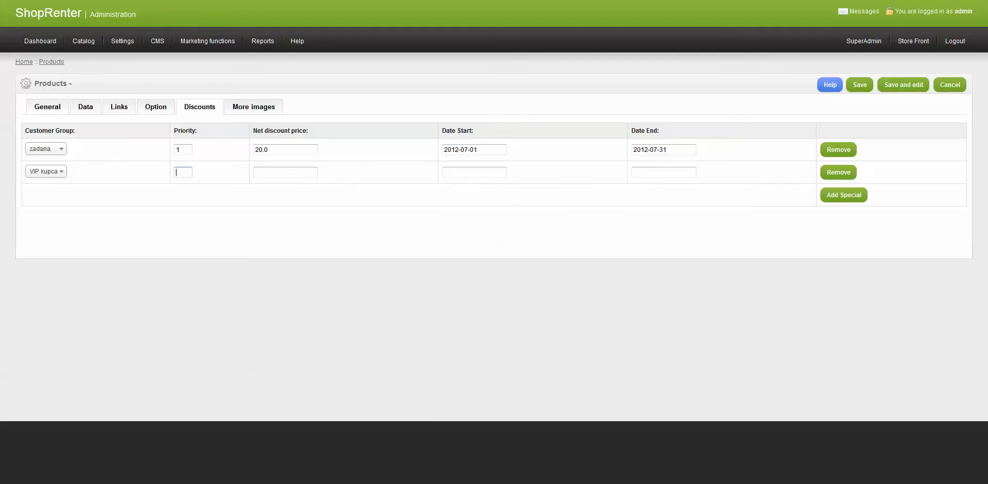
text(2)
key(Tab)
text(10)
key(Tab)
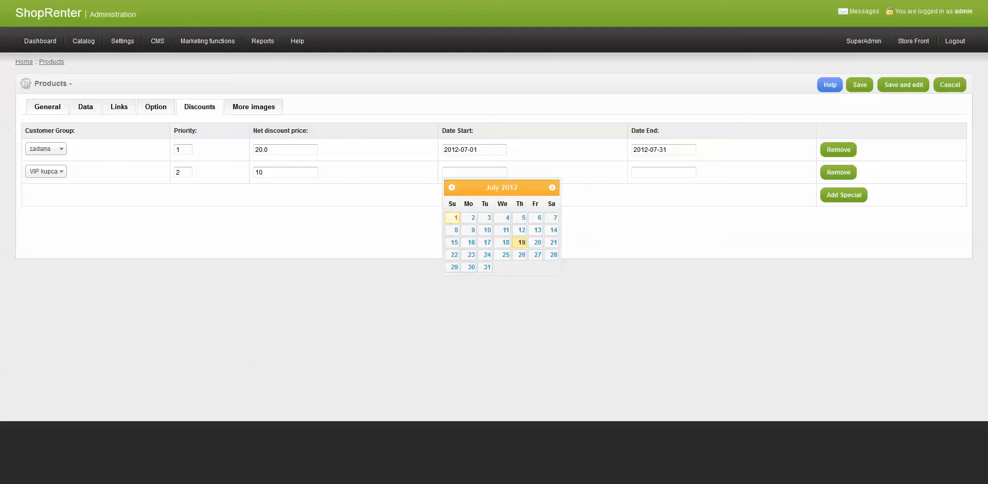
key(Return)
key(Tab)
click(675, 267)
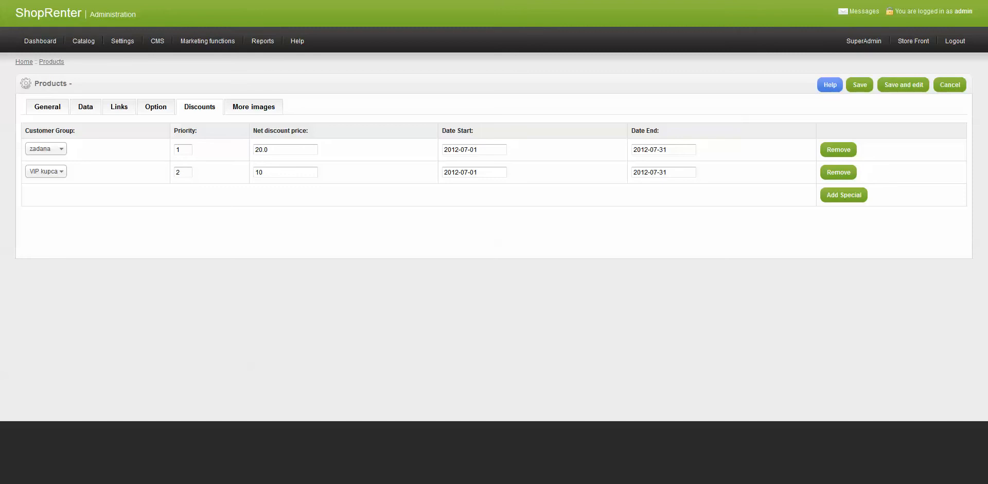
- Open the product's additional images and add seven empty image slots
click(254, 107)
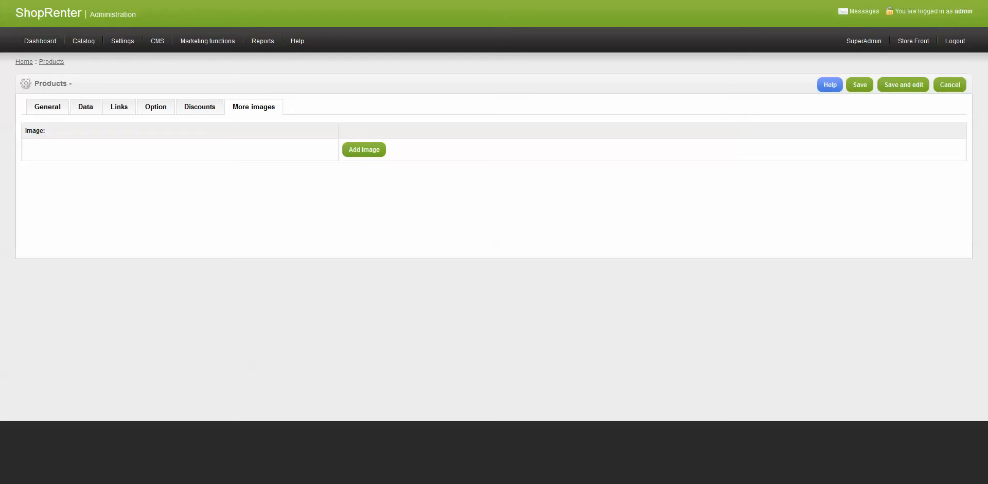
click(364, 150)
click(541, 211)
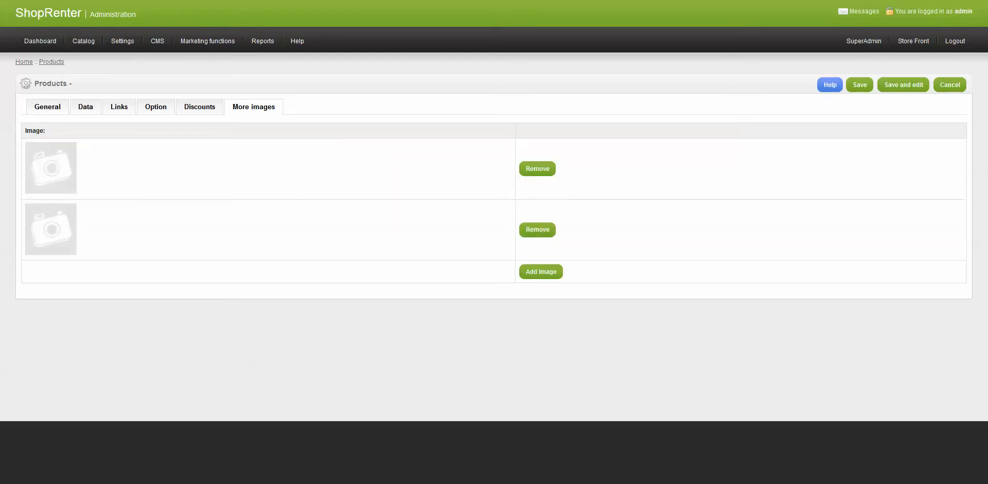
click(541, 271)
click(541, 332)
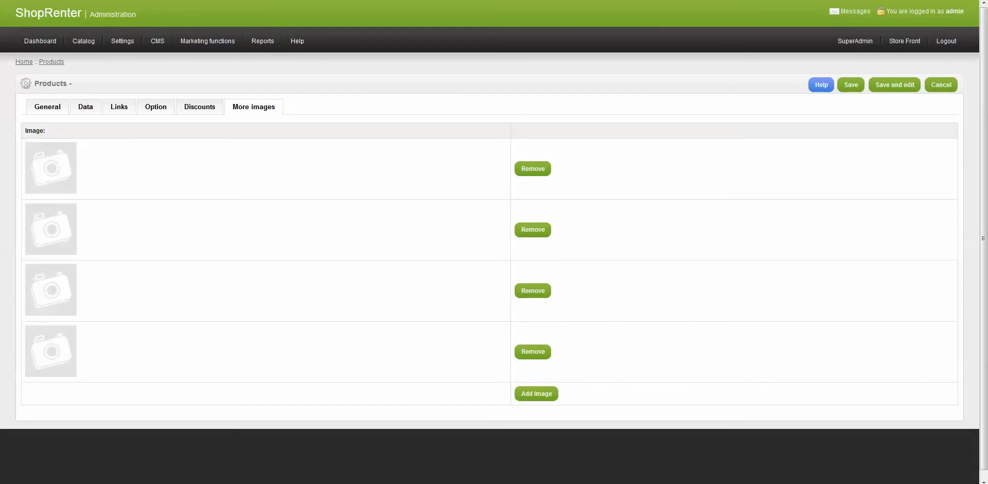
click(537, 393)
scroll(494, 242, down, 2)
click(536, 384)
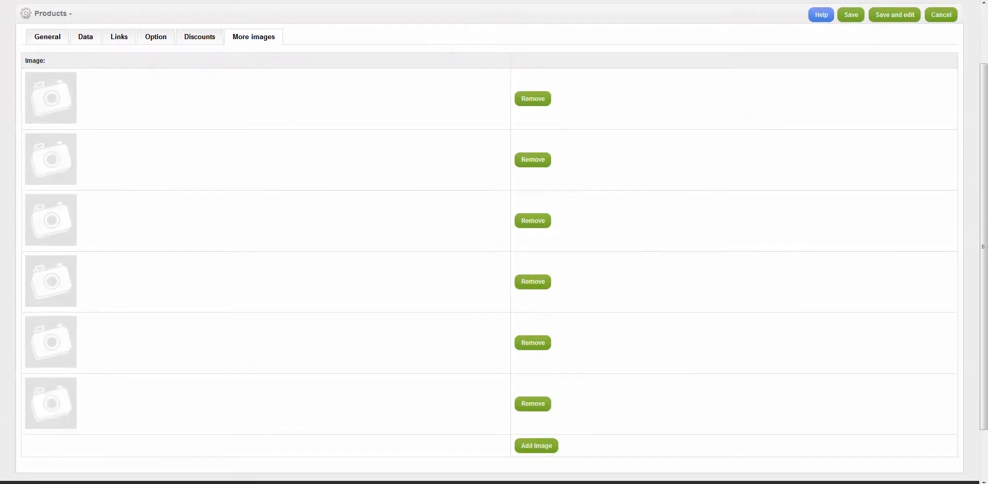
scroll(536, 388, down, 2)
click(537, 388)
scroll(494, 242, up, 3)
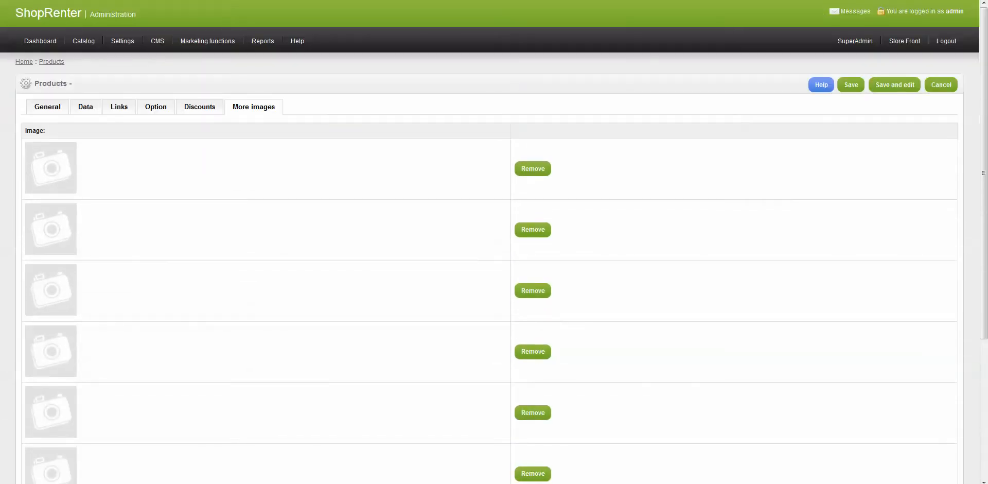
- Assign IMG-BL-CTAV296257.1.jpg to the first image slot and IMG-BL-CTAV296259.1.jpg to the second, and leave the new product without saving
scroll(494, 242, down, 4)
scroll(494, 242, up, 4)
scroll(495, 242, down, 1)
scroll(494, 242, up, 1)
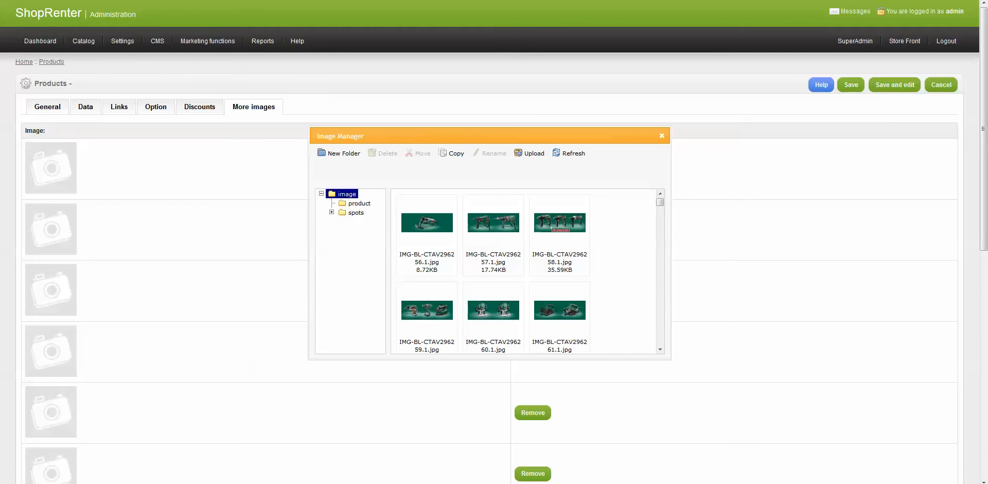
click(490, 221)
click(490, 221)
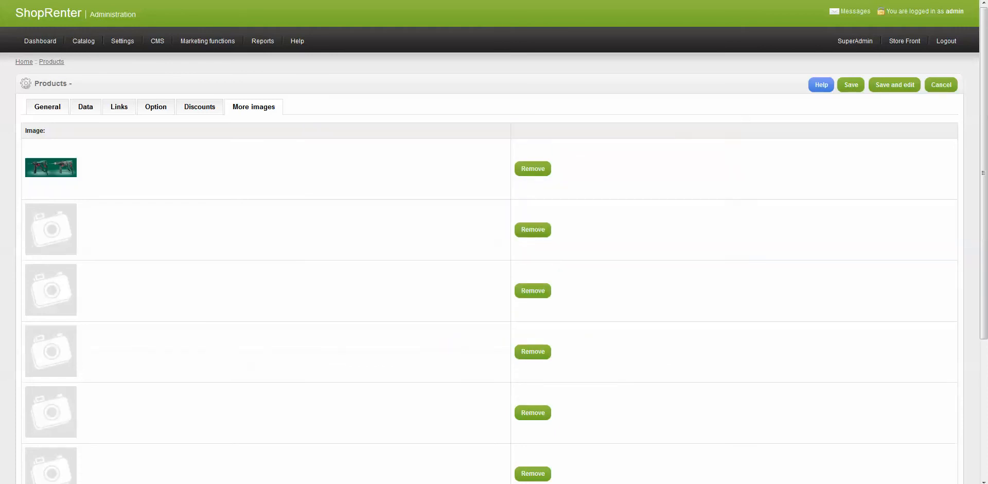
click(51, 229)
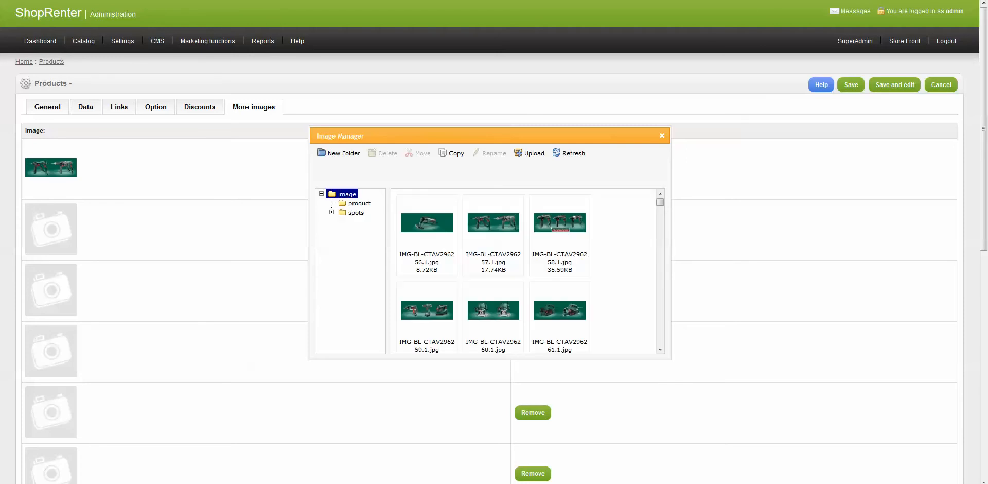
double_click(427, 311)
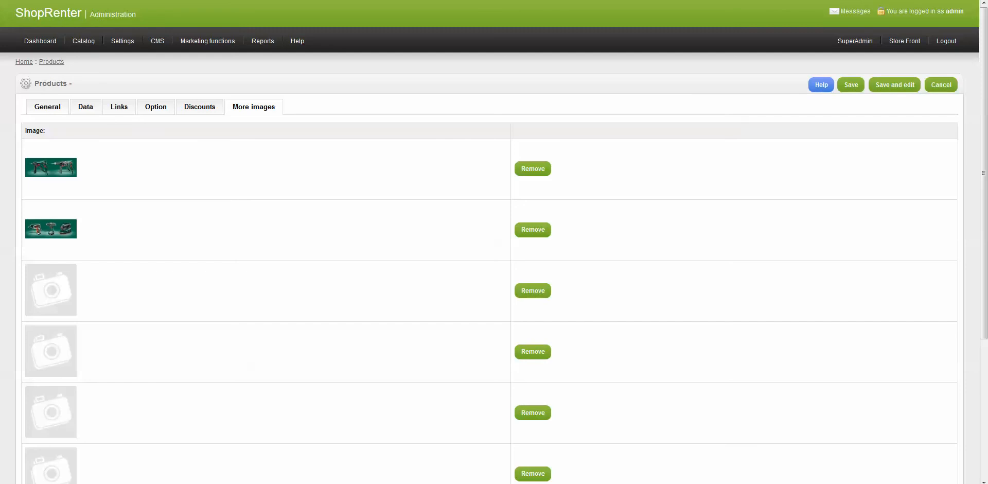
click(942, 85)
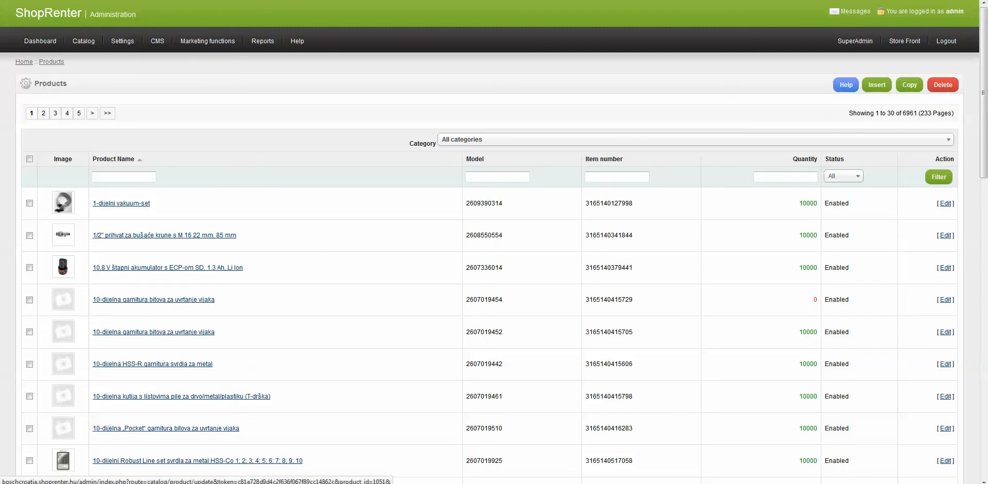
- Open the product 10-dijelna kutija s listovima pile za drvo/metal/plastiku (T-drška) and review its general data, descriptions and parameters
click(181, 396)
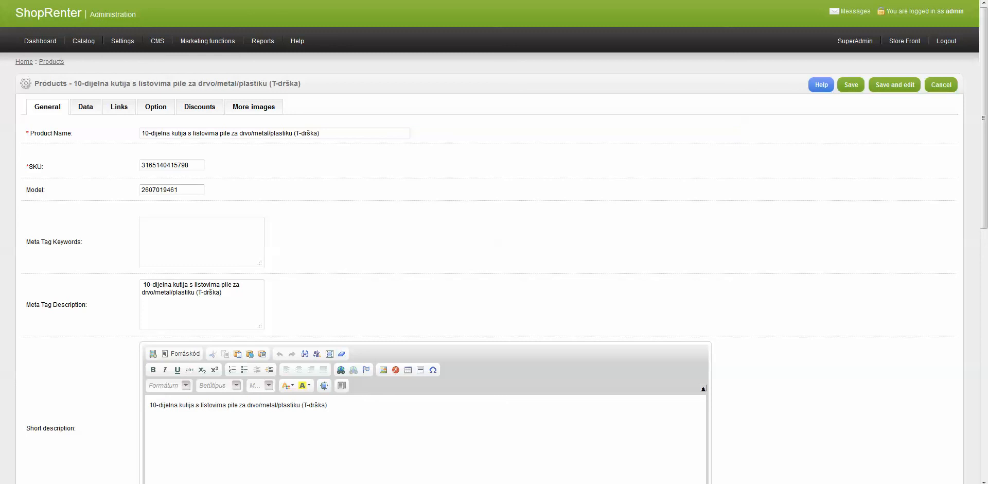
scroll(494, 257, down, 3)
scroll(494, 257, up, 3)
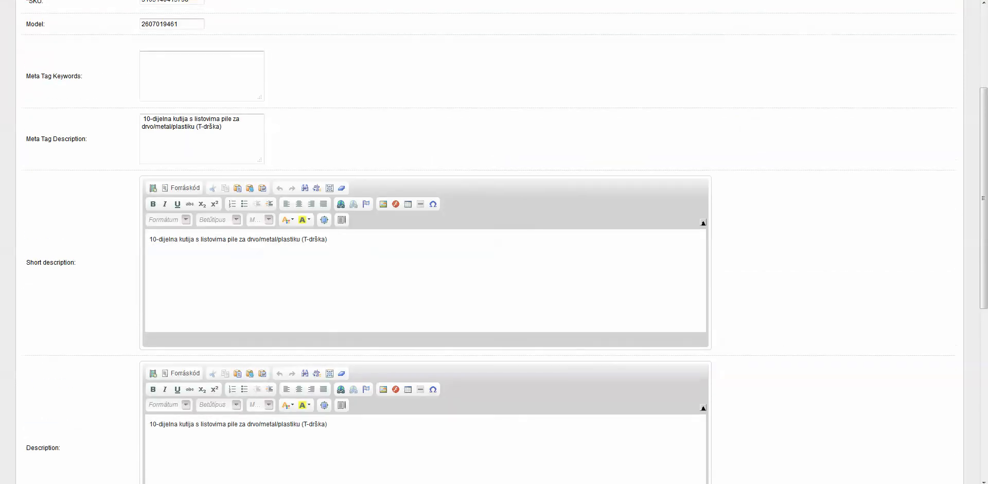
scroll(494, 258, down, 1)
scroll(494, 258, down, 7)
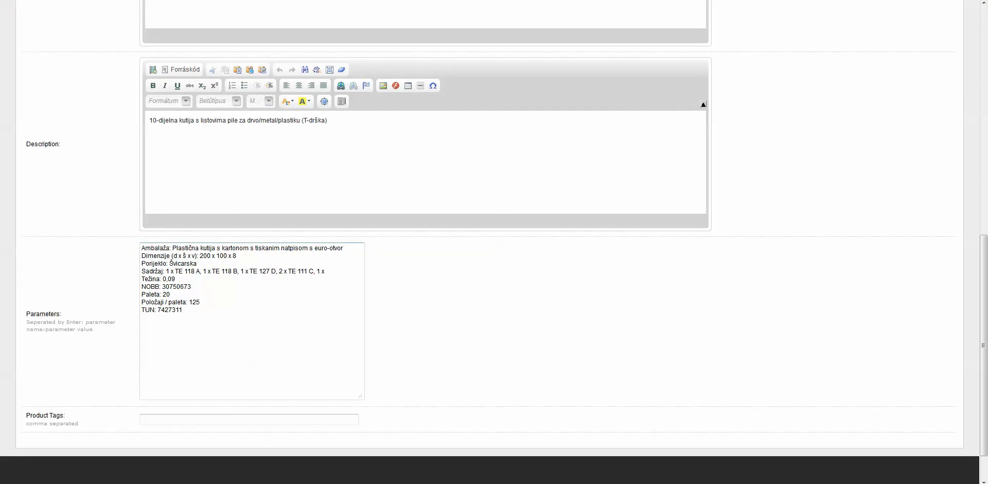
scroll(495, 242, up, 15)
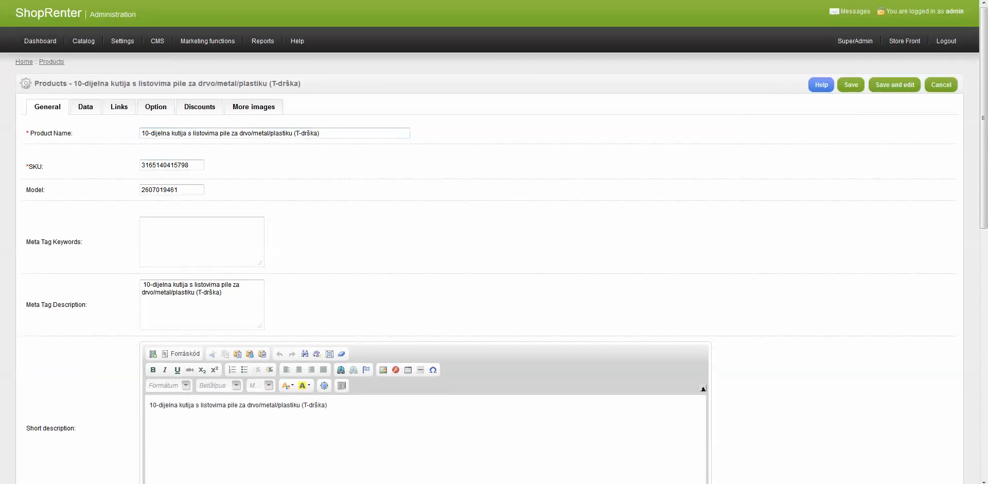
- View the existing product's Discounts, Links and Data settings and return to the product list without saving
click(200, 107)
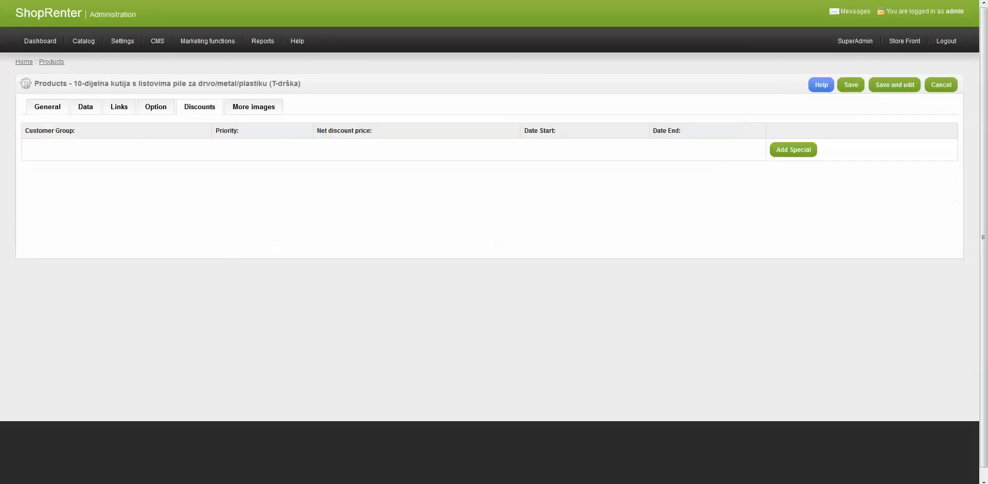
click(119, 107)
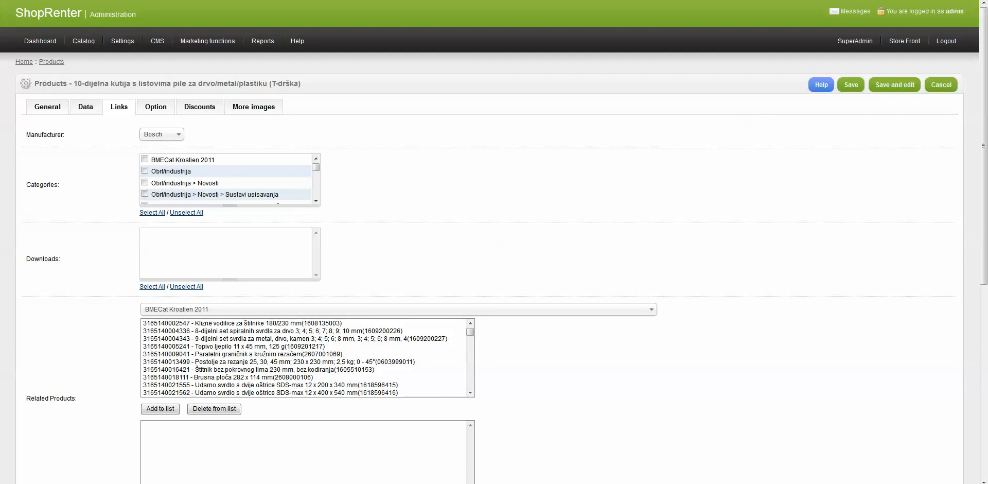
click(86, 107)
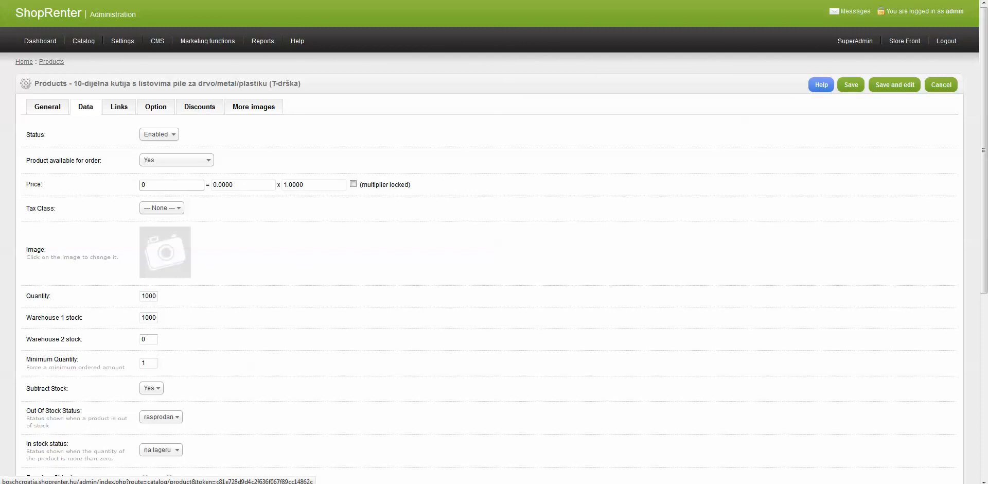
click(941, 85)
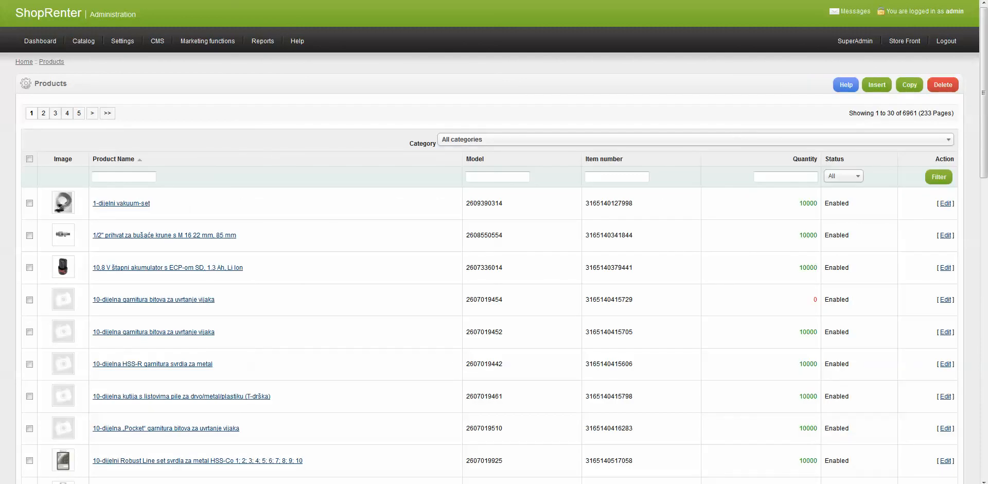